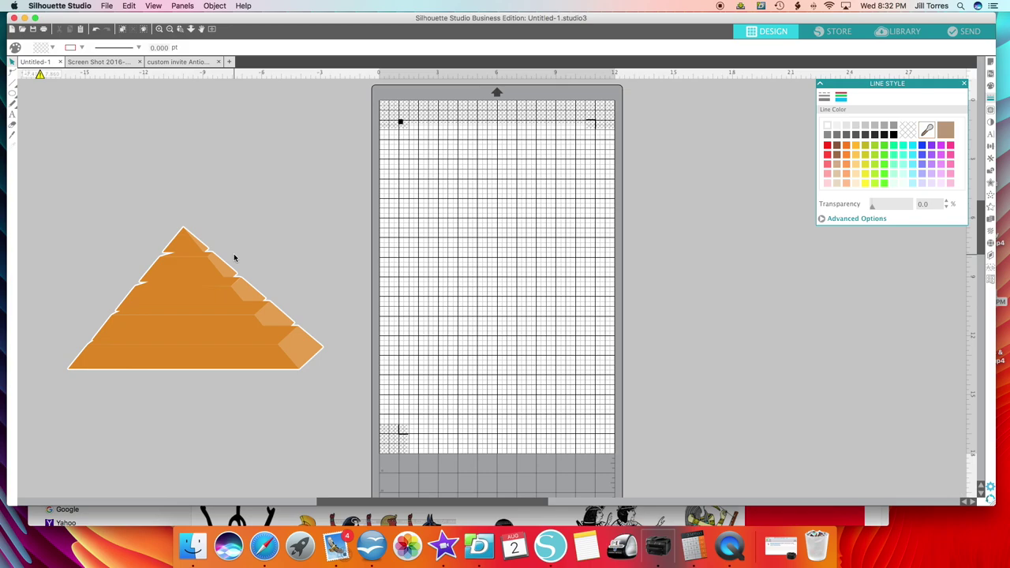
# Step: Move the orange pyramid artwork higher in the empty workspace beside the cutting mat
pyautogui.moveTo(198, 282); pyautogui.dragTo(253, 237)
pyautogui.moveTo(214, 275); pyautogui.dragTo(174, 268)
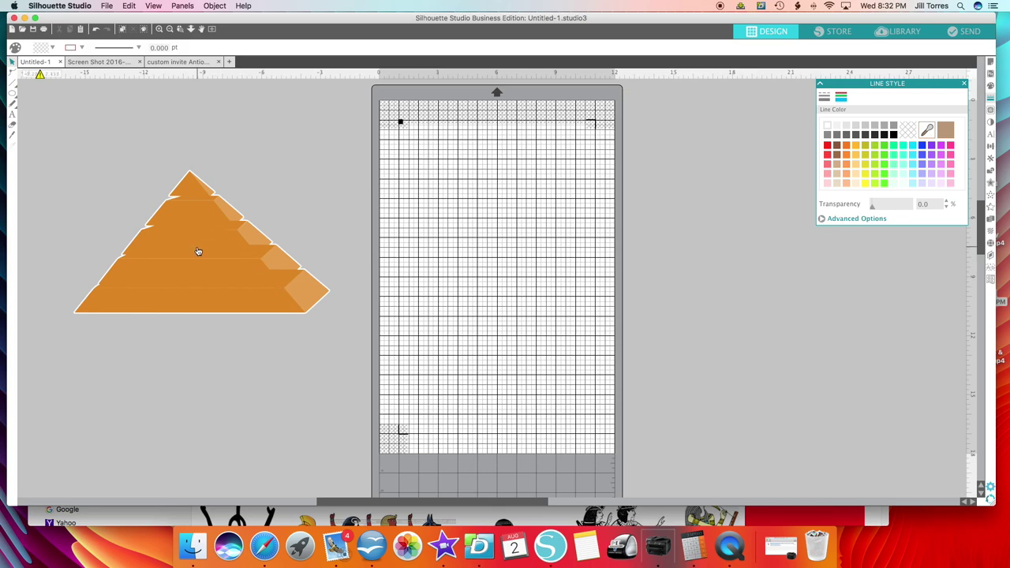
pyautogui.moveTo(155, 11); pyautogui.dragTo(149, 11)
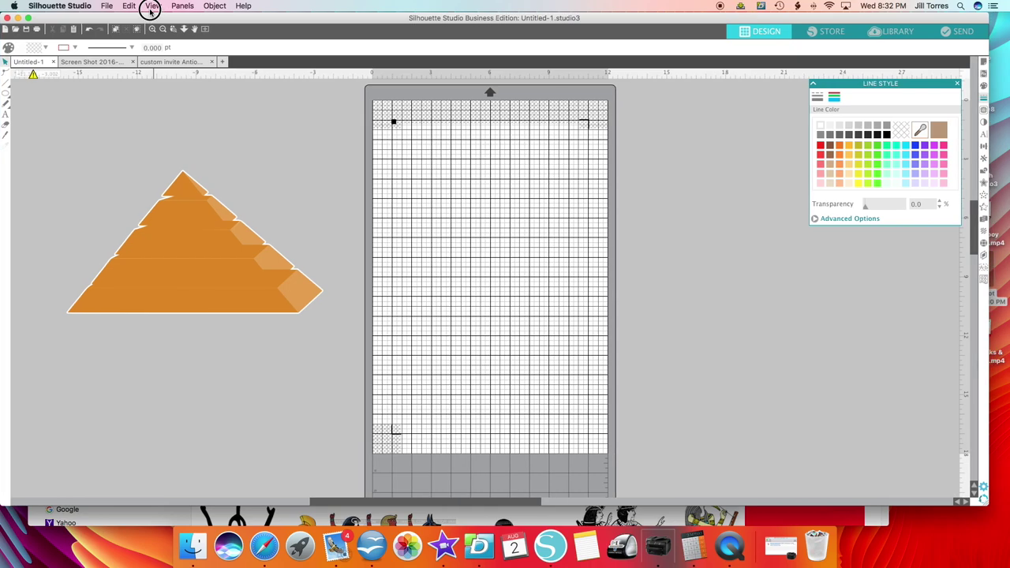
pyautogui.moveTo(79, 14); pyautogui.dragTo(80, 17)
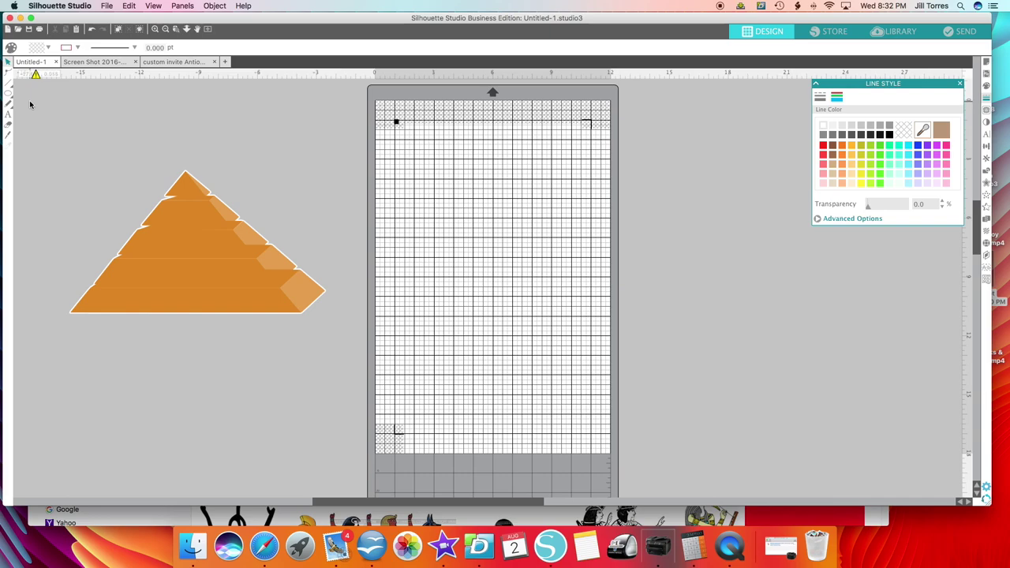
# Step: Draw an ellipse about 3.65 in wide and 2.12 in high in the empty area above the pyramid
pyautogui.moveTo(8, 93)
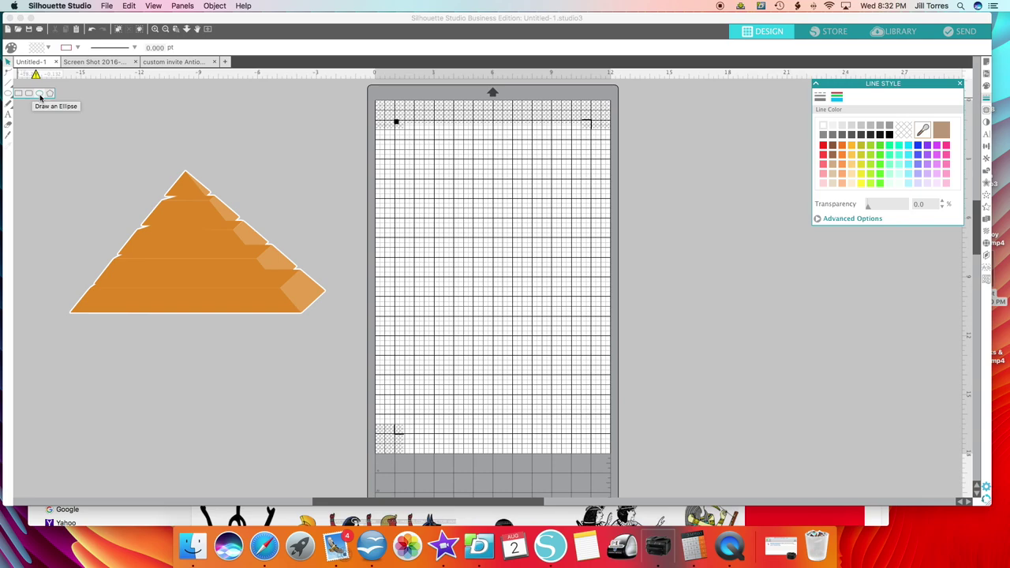
pyautogui.click(41, 95)
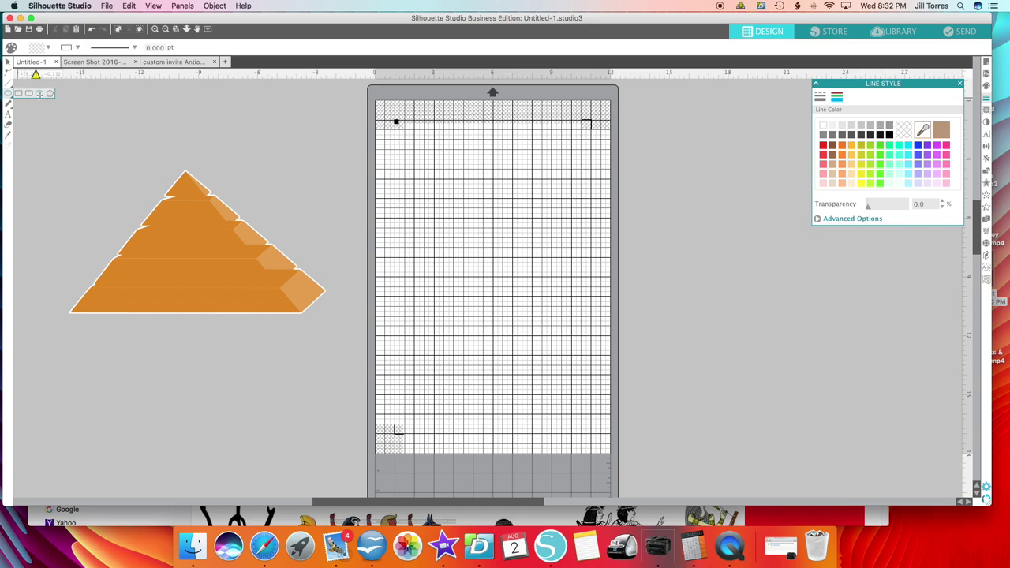
pyautogui.click(48, 100)
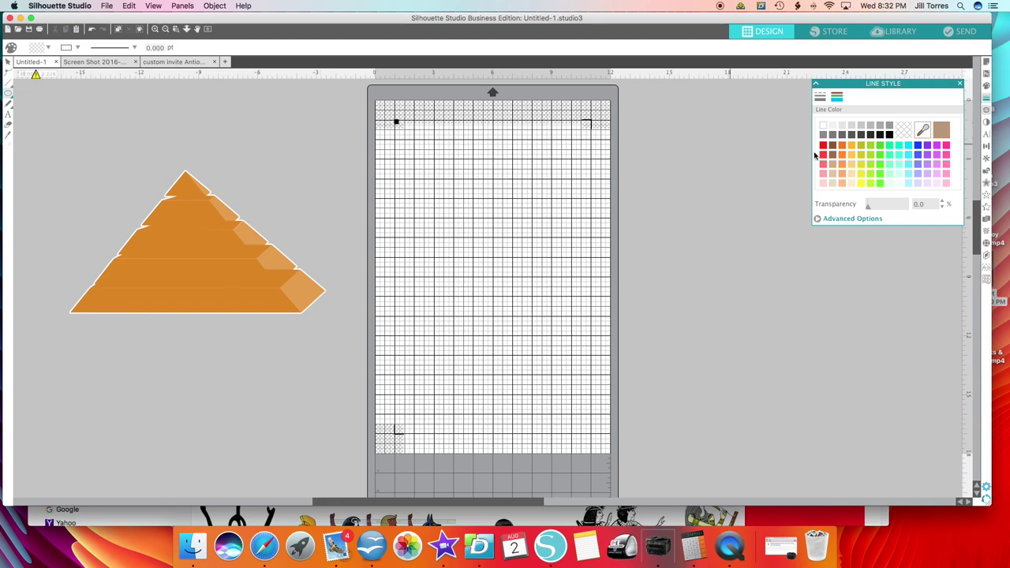
pyautogui.click(9, 96)
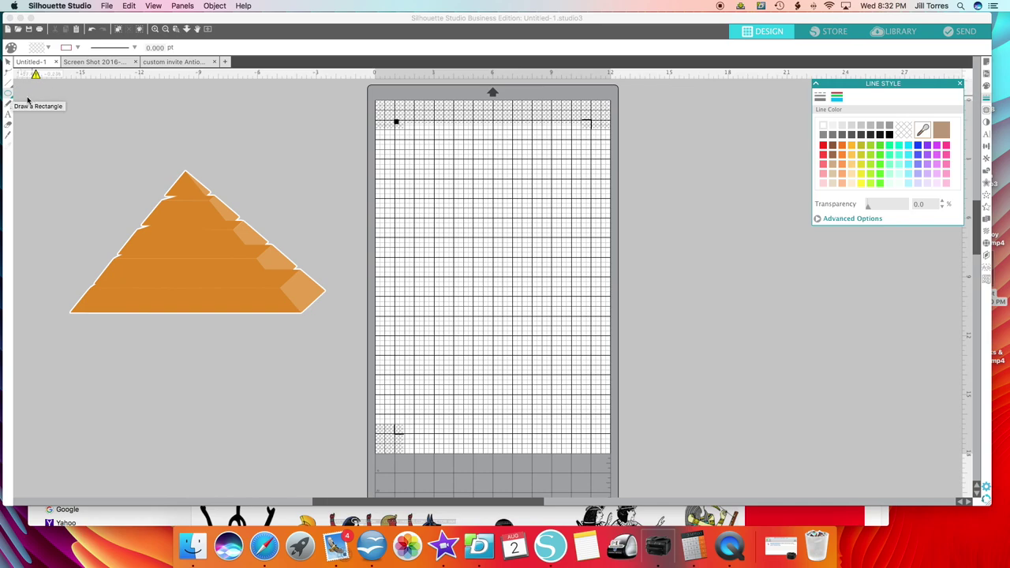
pyautogui.moveTo(11, 95)
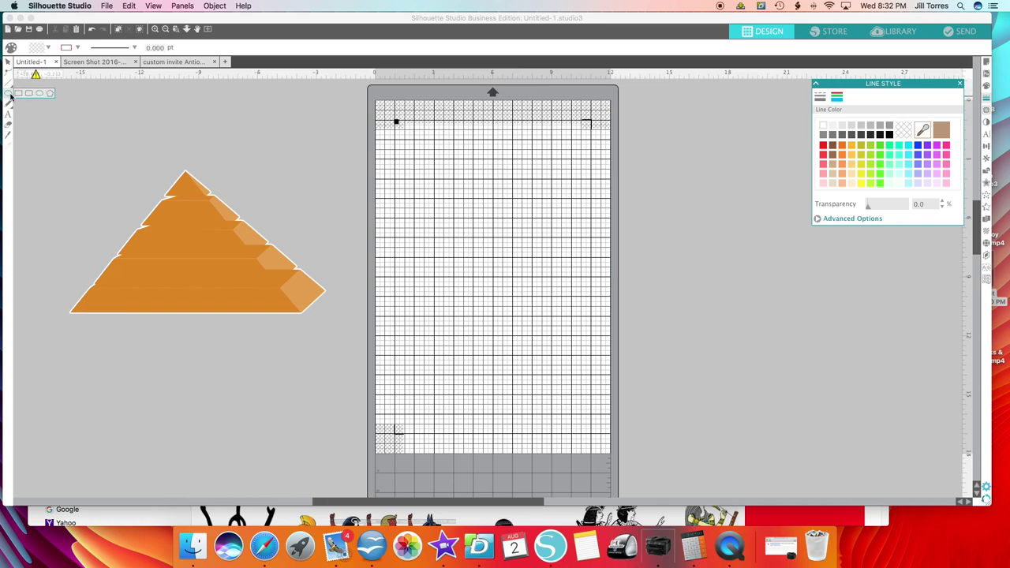
pyautogui.click(36, 94)
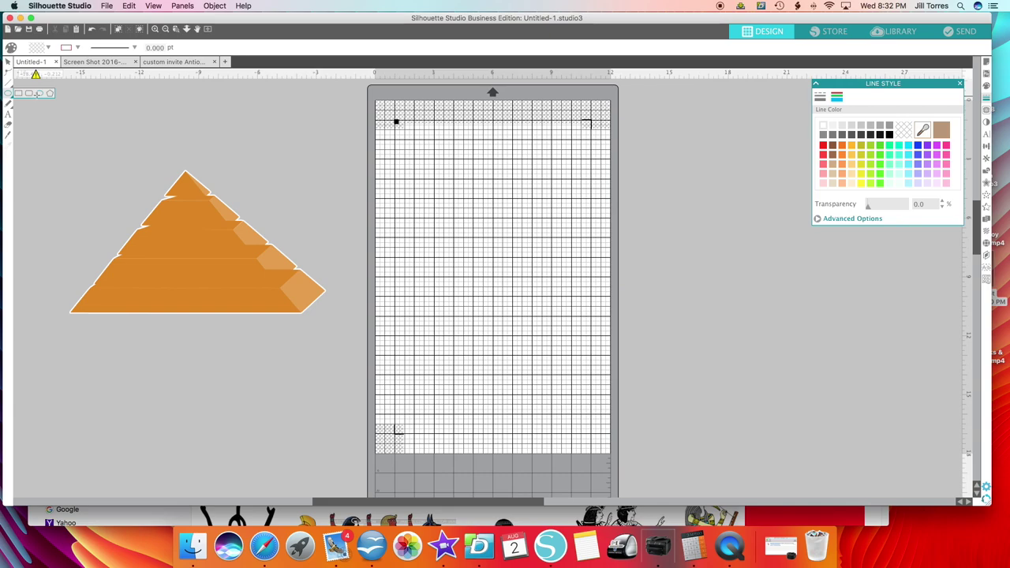
pyautogui.moveTo(244, 109); pyautogui.dragTo(315, 152)
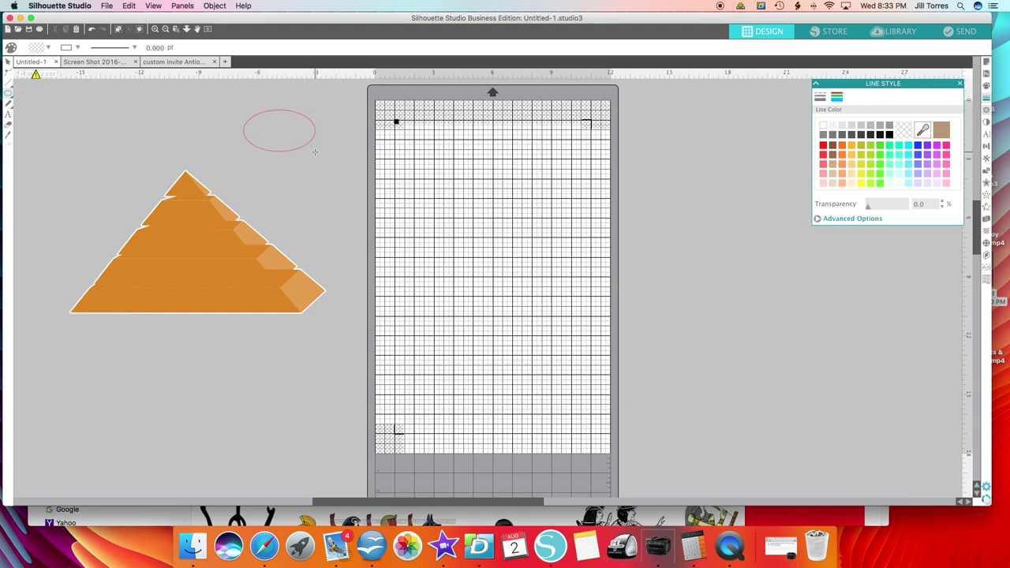
# Step: Move the ellipse to the empty workspace on the other side of the mat and close the Line Style settings
pyautogui.moveTo(299, 152); pyautogui.dragTo(670, 239)
pyautogui.hscroll(3, 668, 241)
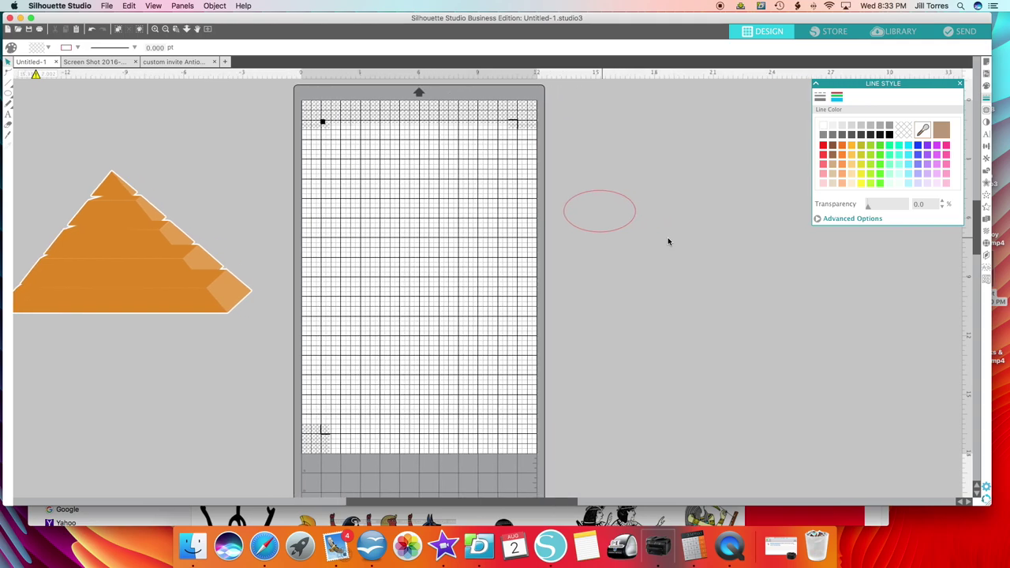
pyautogui.click(961, 84)
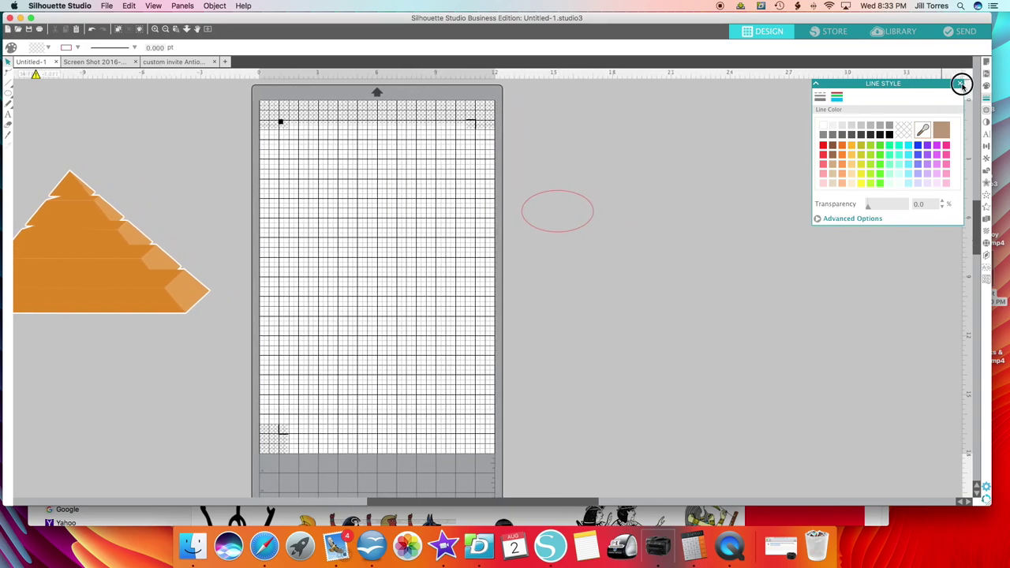
# Step: Duplicate the ellipse and place the copy to the right of the original with a gap between them
pyautogui.click(557, 195)
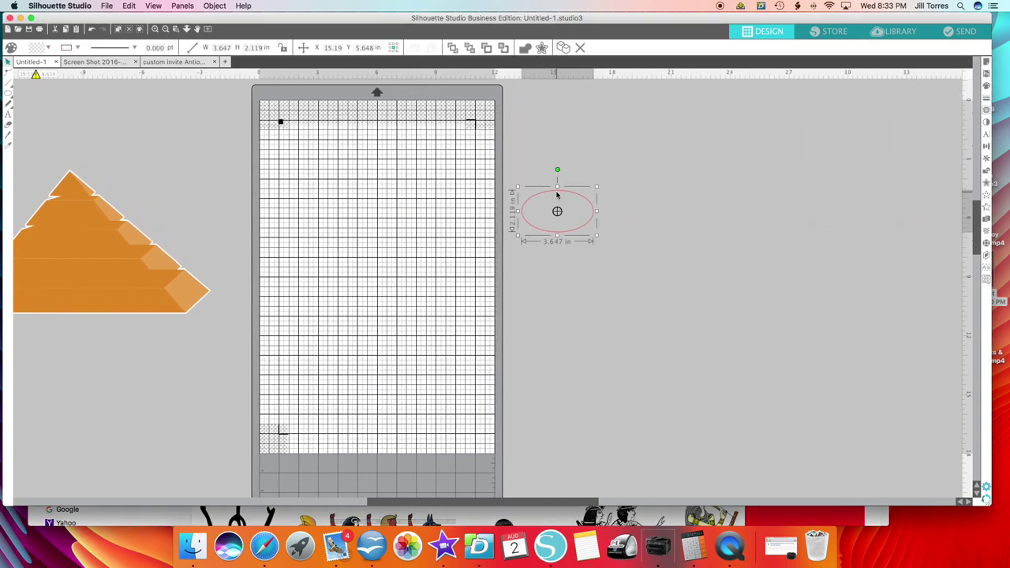
pyautogui.rightClick(542, 231)
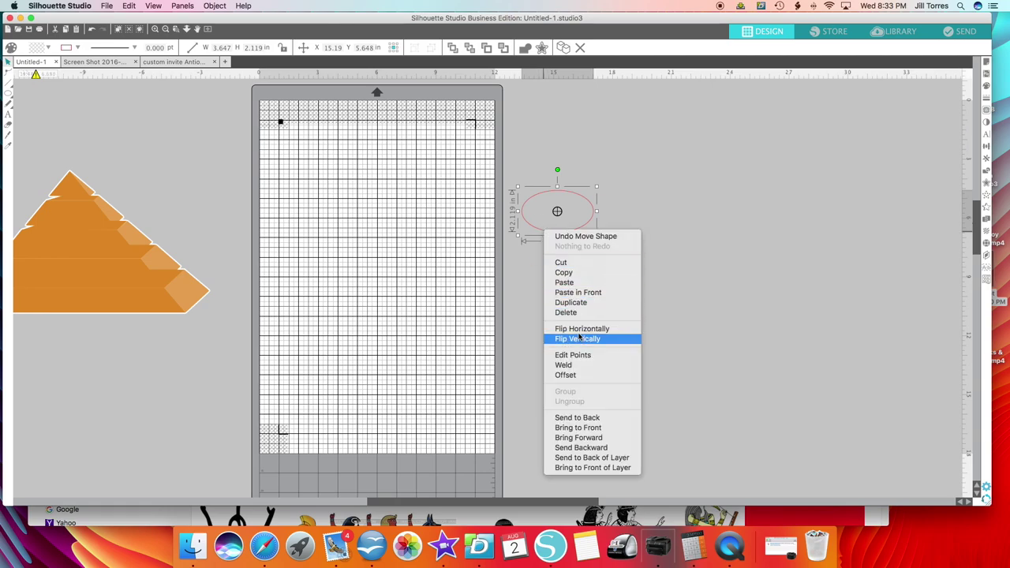
pyautogui.click(578, 304)
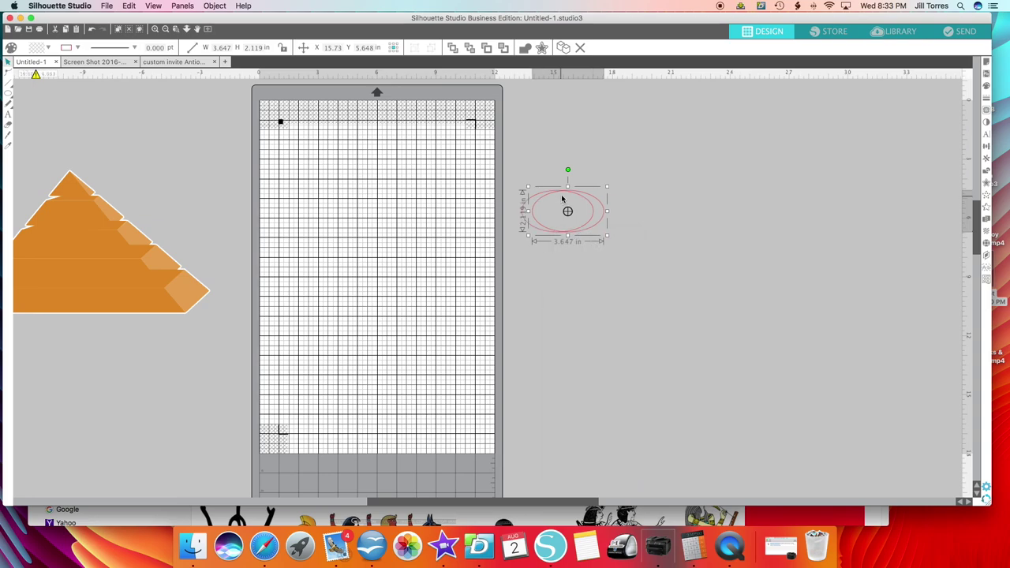
pyautogui.moveTo(577, 190); pyautogui.dragTo(696, 192)
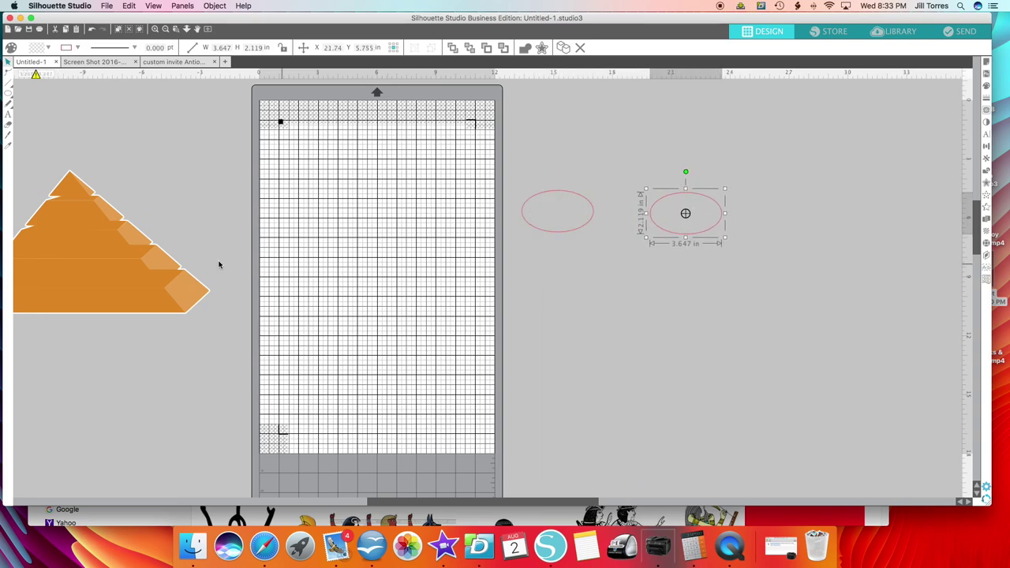
# Step: Add the text "Princess" in the empty workspace below the two ellipses
pyautogui.click(8, 115)
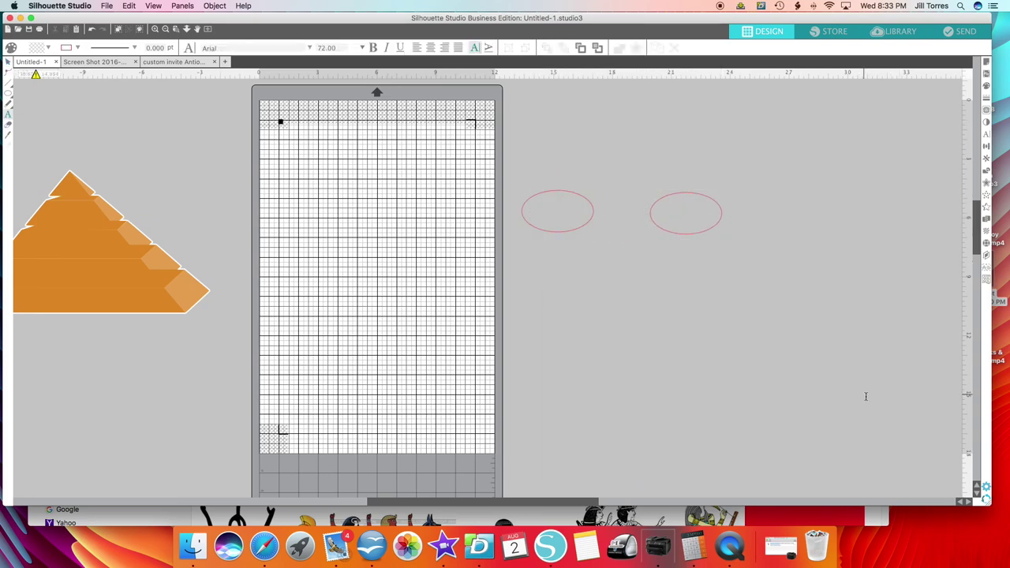
pyautogui.click(603, 297)
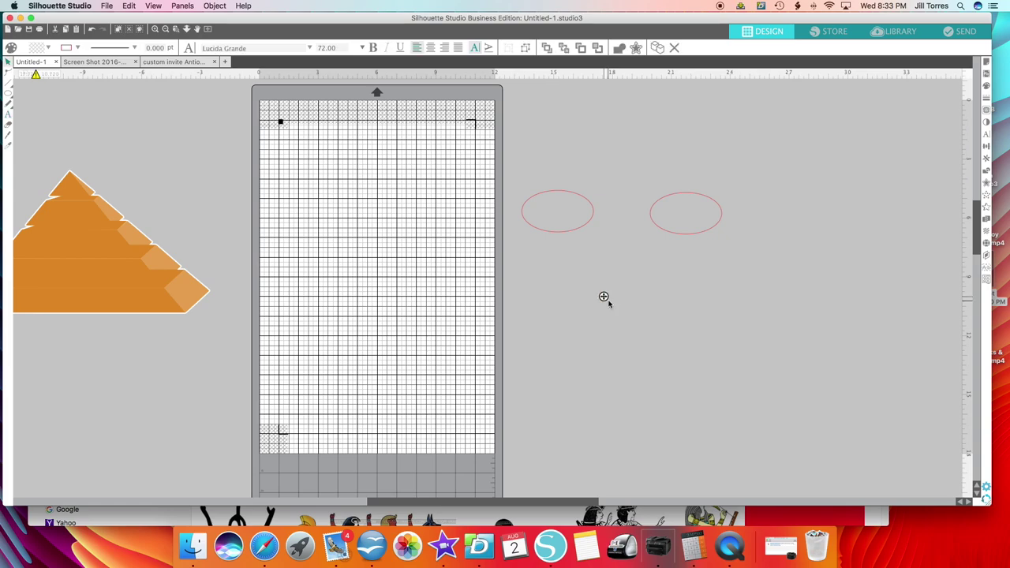
pyautogui.write('Pr')
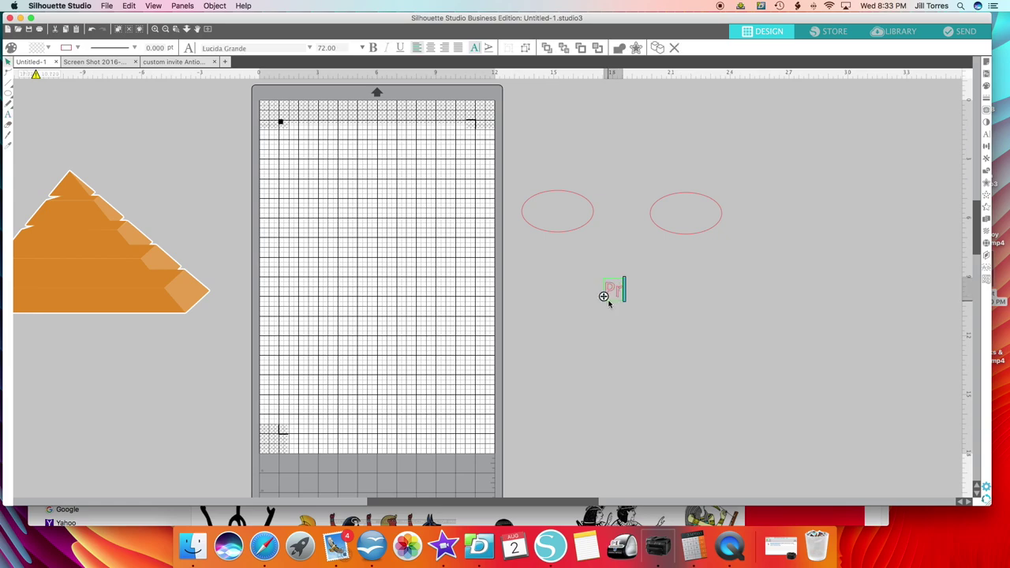
pyautogui.write('incess')
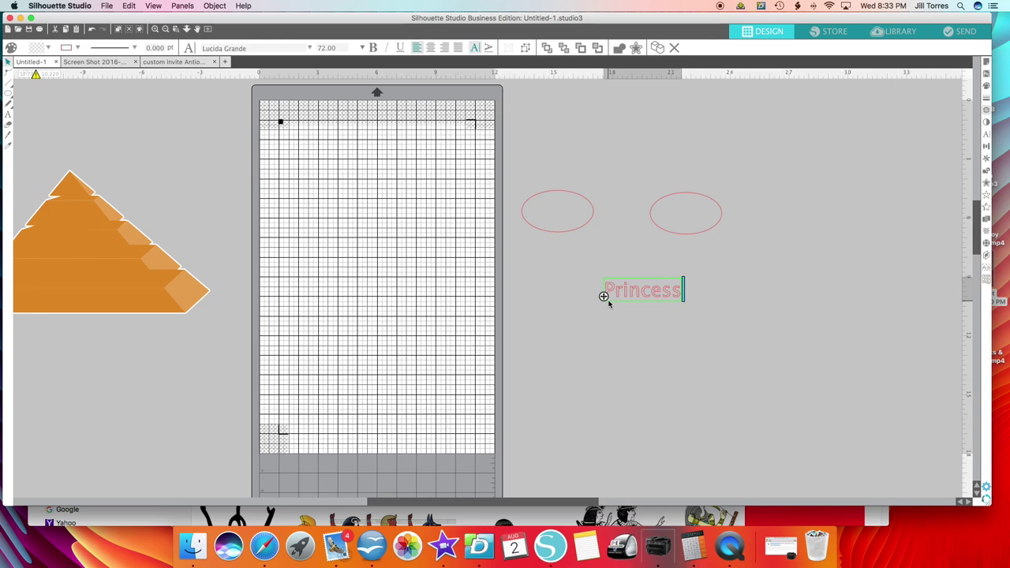
pyautogui.click(655, 327)
# Step: Change the font of the "Princess" text to Apple Chancery
pyautogui.click(660, 289)
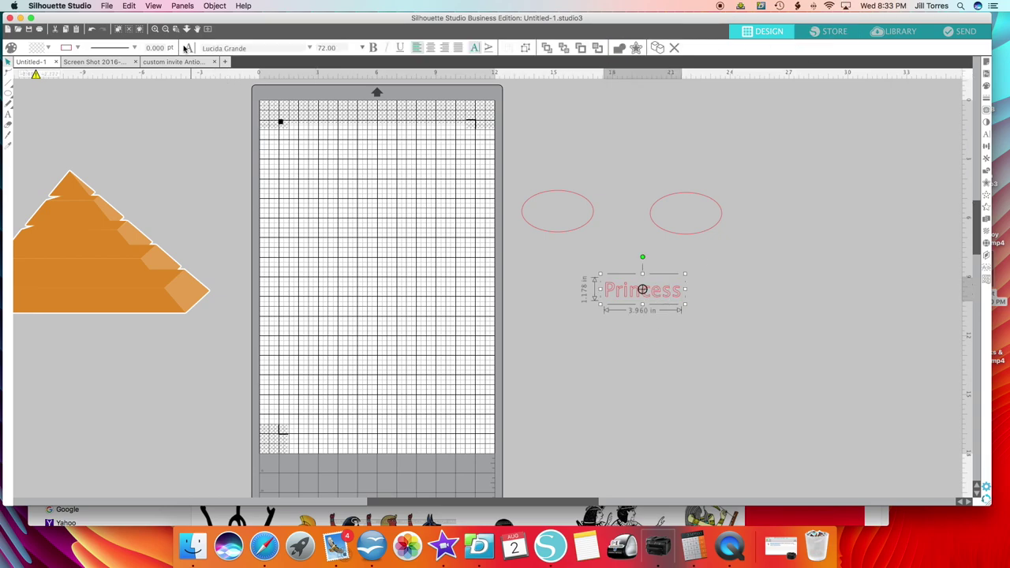
pyautogui.click(309, 49)
pyautogui.scroll(-2, 245, 101)
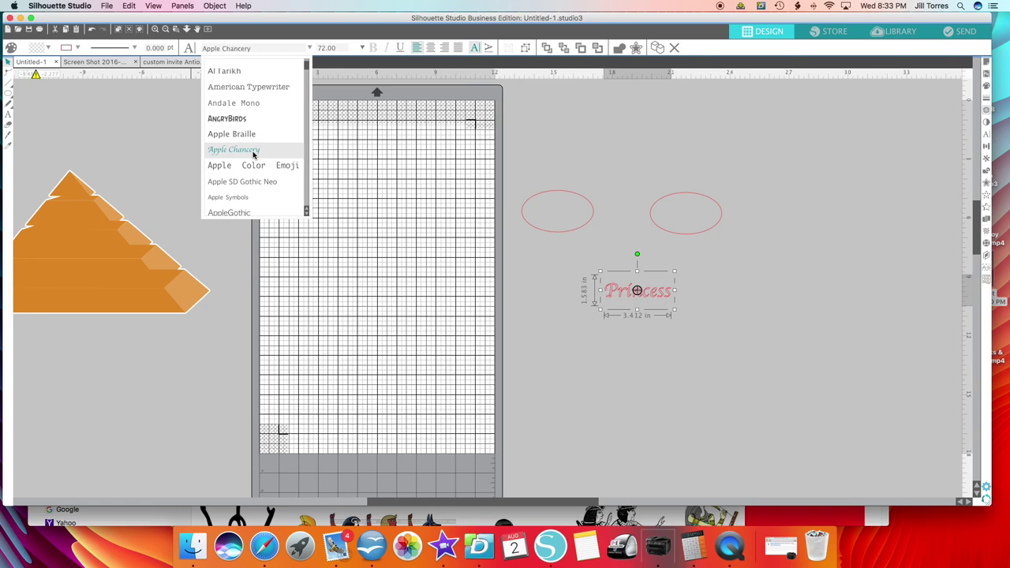
pyautogui.click(706, 332)
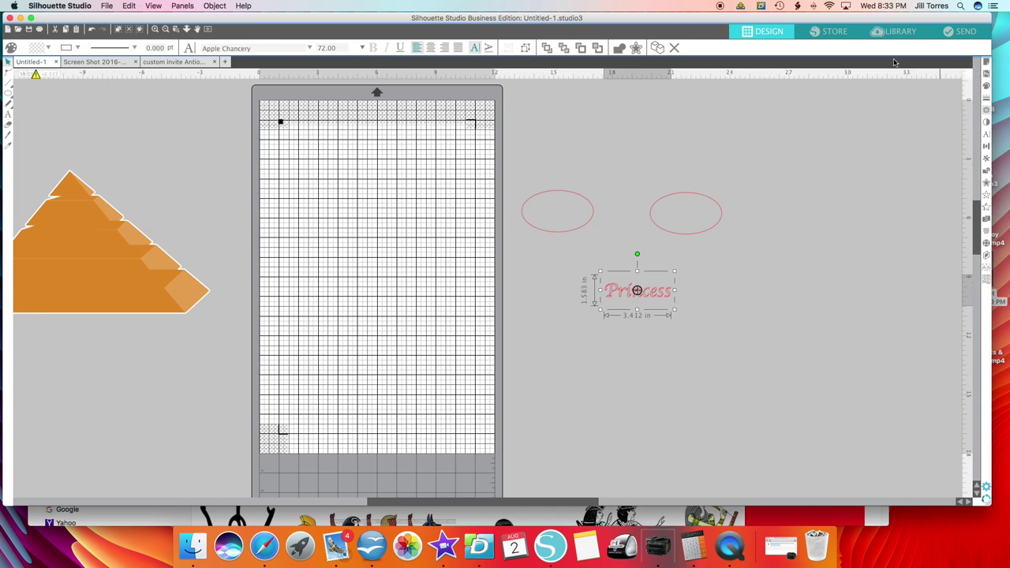
# Step: Fill the "Princess" text with black, set its line color to the near-black swatch, and close the Line Style settings
pyautogui.click(986, 87)
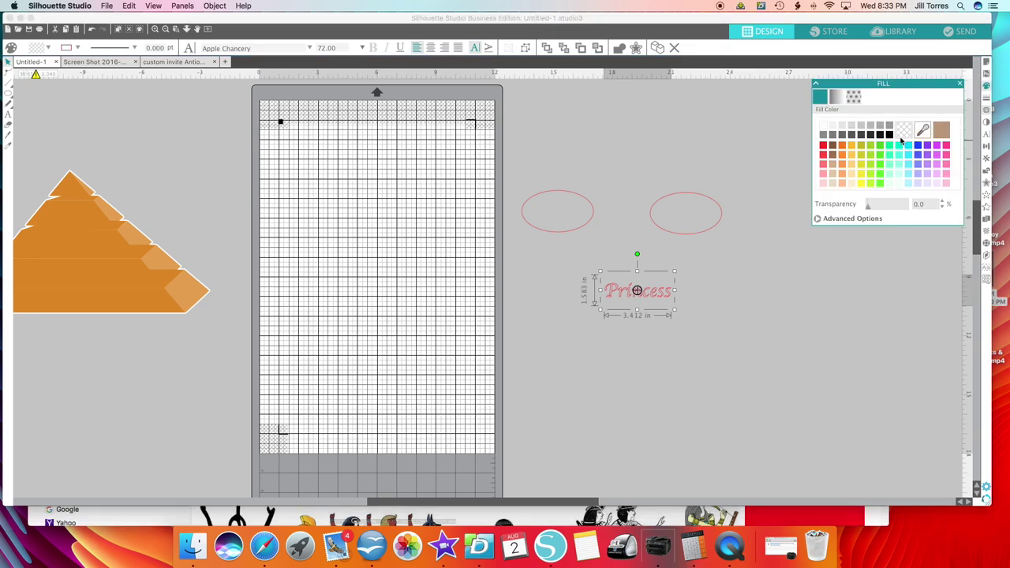
pyautogui.click(889, 135)
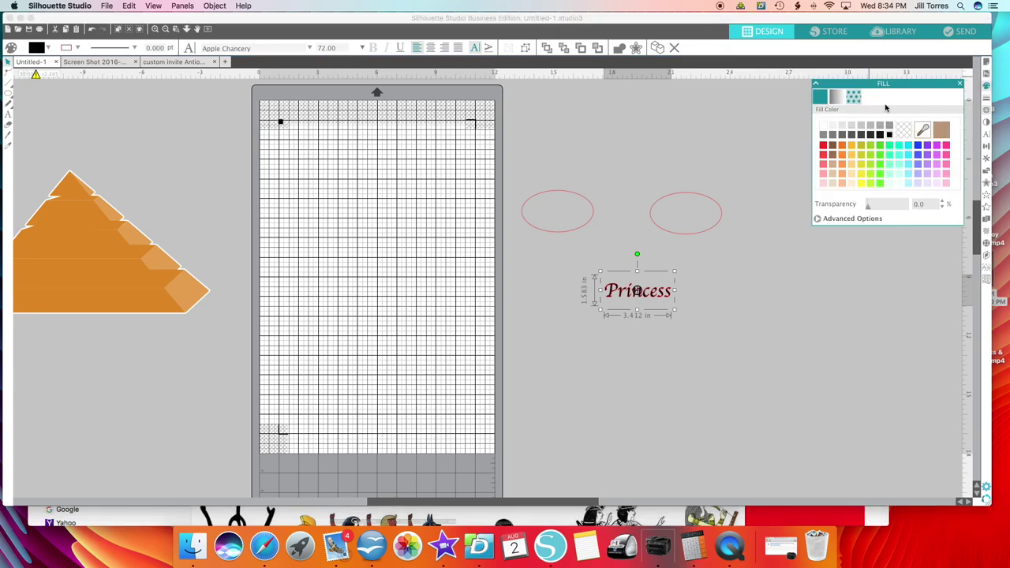
pyautogui.click(986, 98)
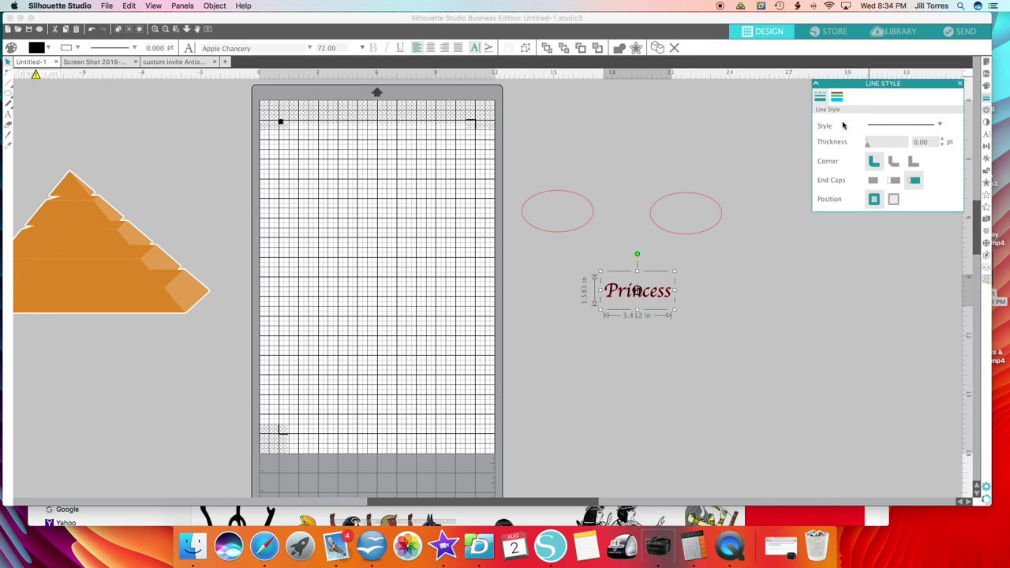
pyautogui.click(837, 96)
pyautogui.click(883, 135)
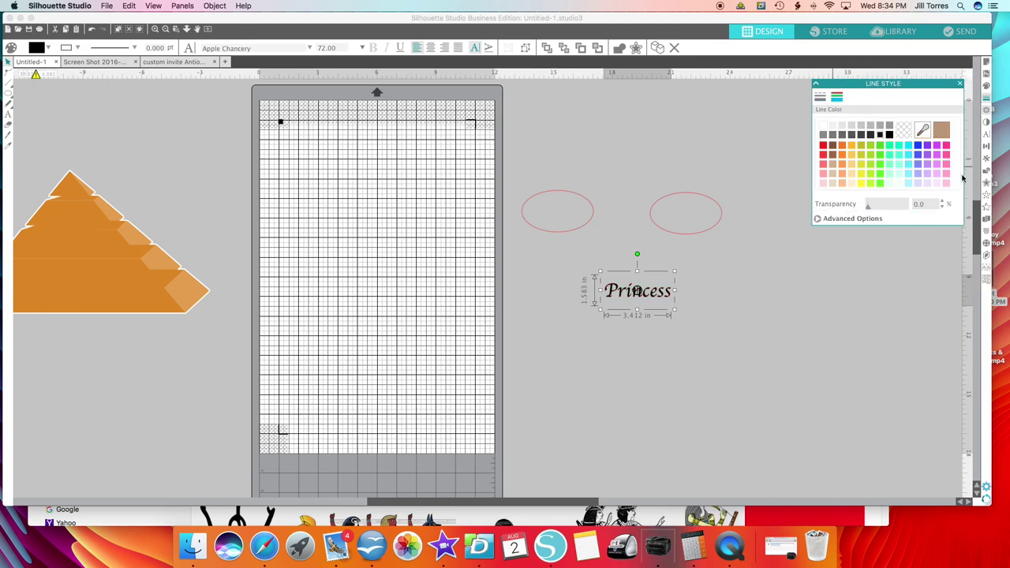
pyautogui.click(742, 155)
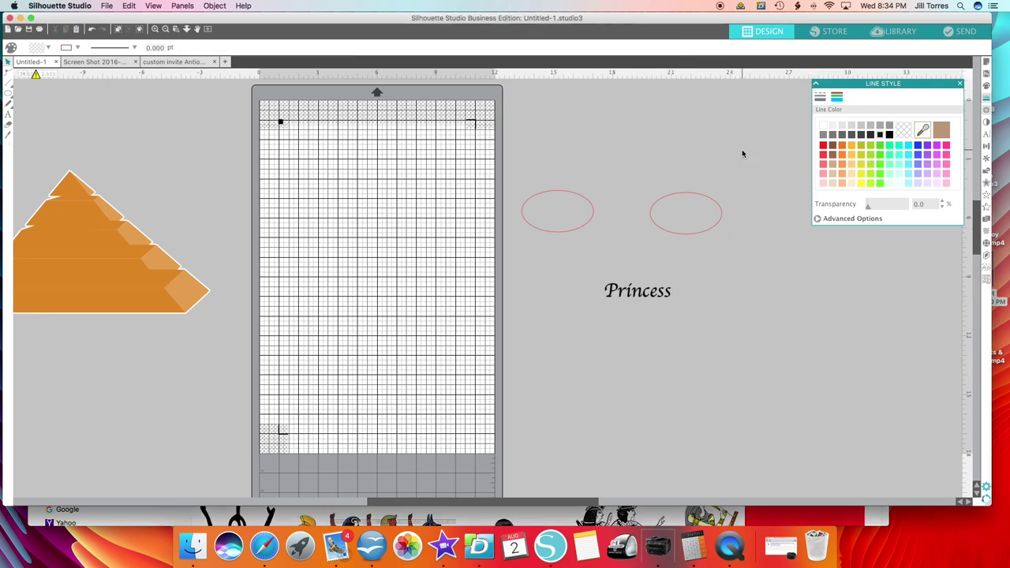
pyautogui.click(623, 295)
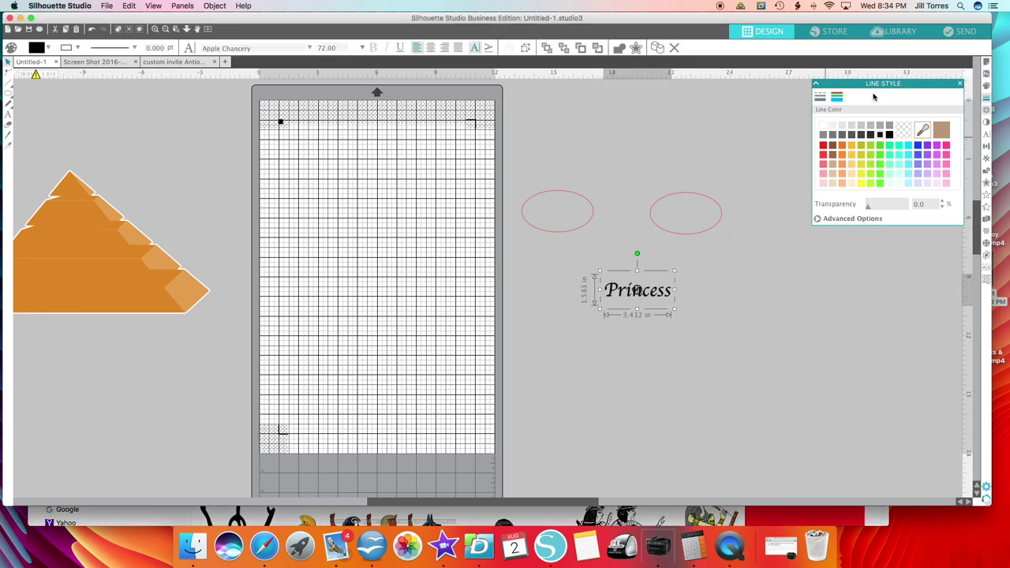
pyautogui.click(957, 85)
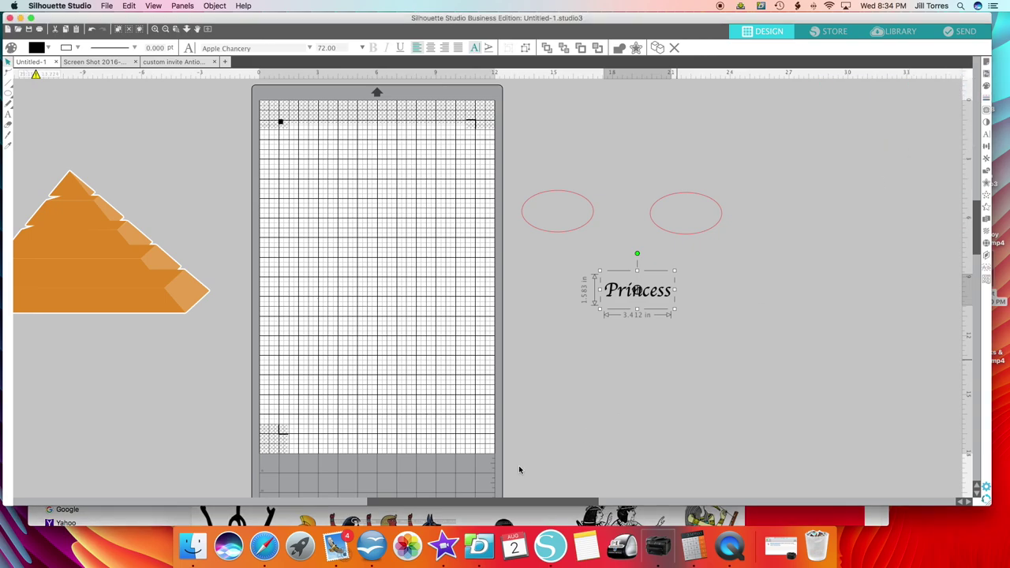
# Step: Move the "Princess" text slightly up, closer to the two ellipses, and keep it selected
pyautogui.click(726, 308)
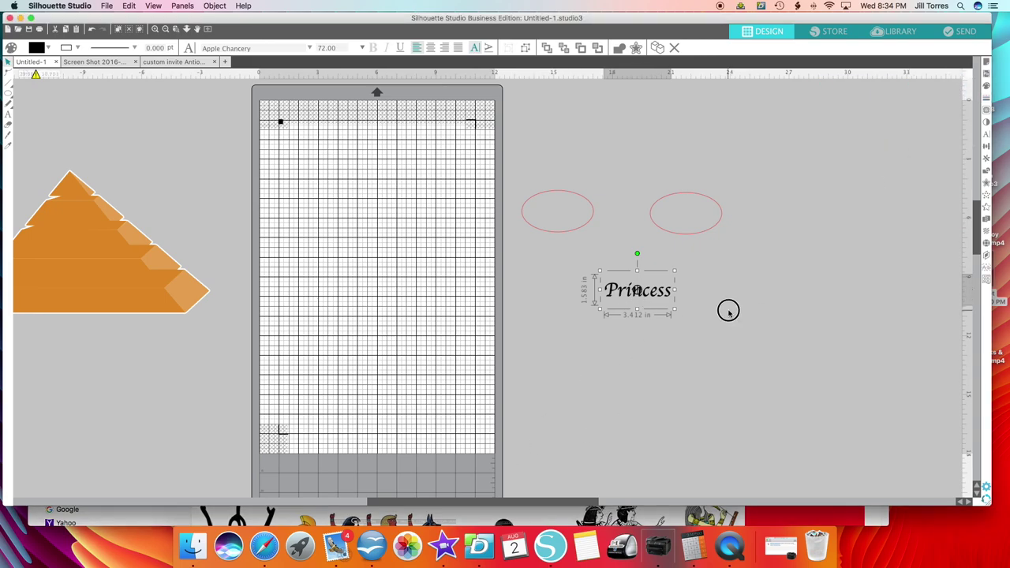
pyautogui.click(648, 298)
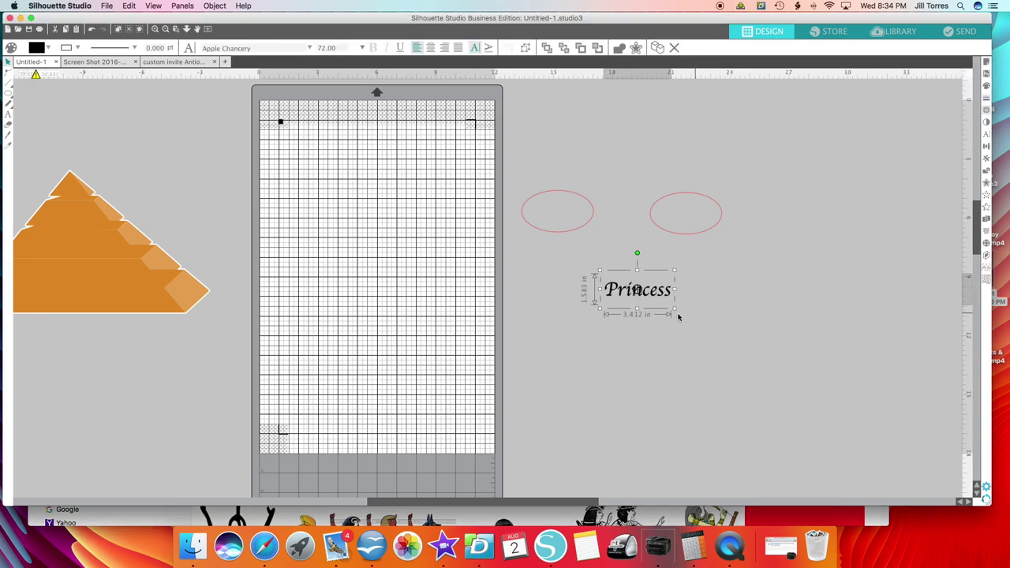
pyautogui.click(617, 290)
pyautogui.moveTo(617, 290); pyautogui.dragTo(621, 276)
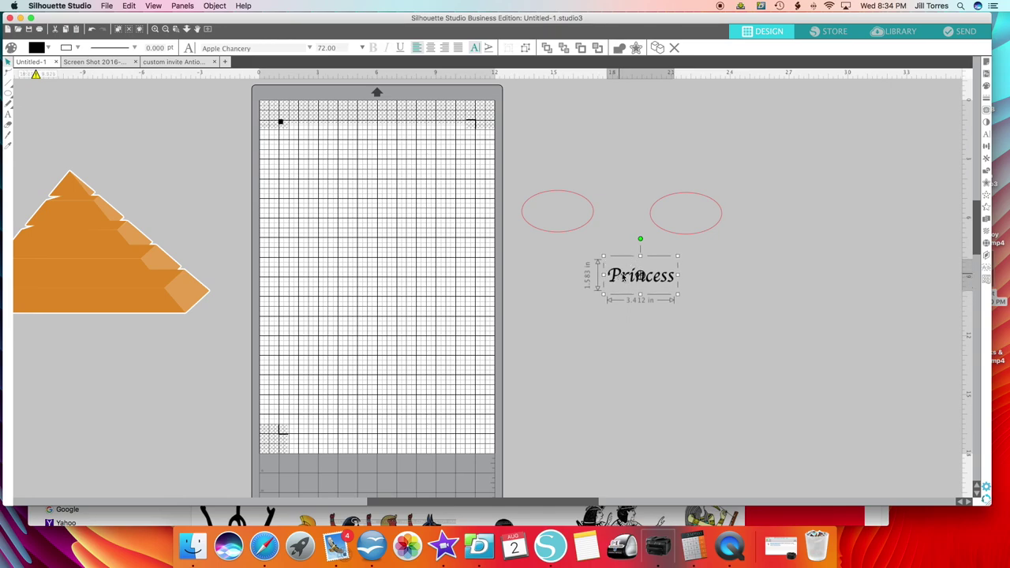
pyautogui.click(679, 285)
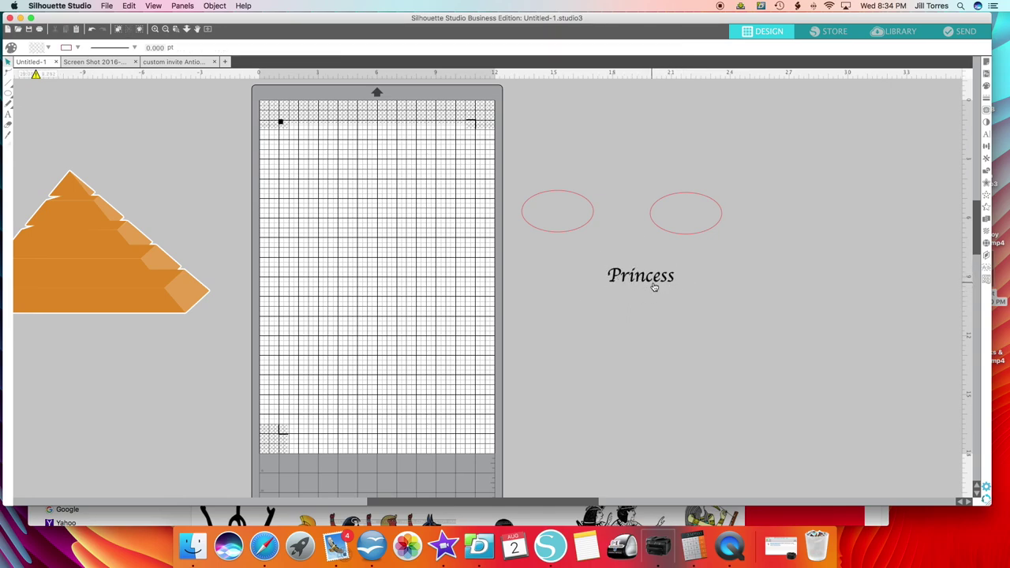
pyautogui.click(654, 286)
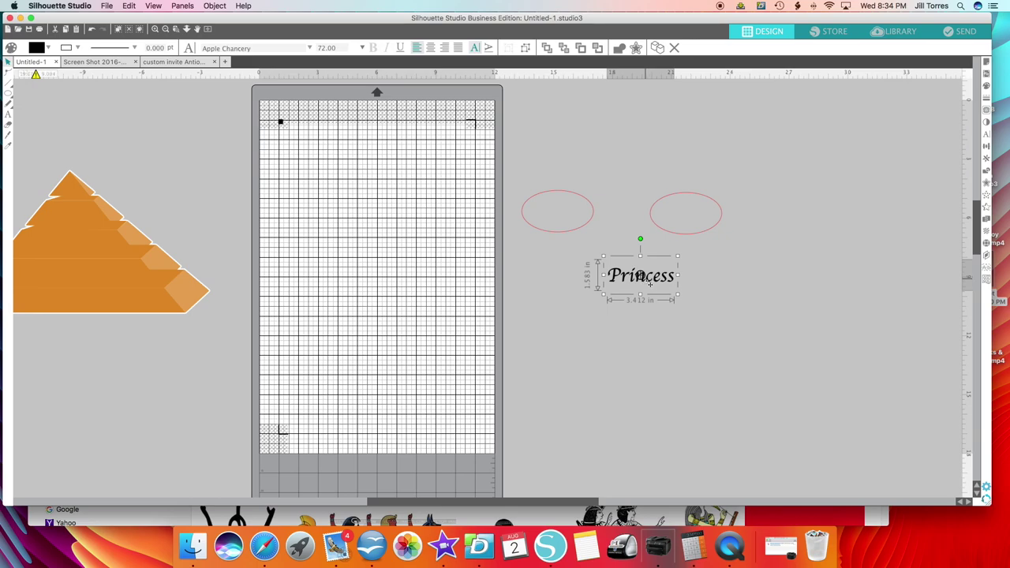
# Step: Wrap the "Princess" text along the upper curve of the ellipse farther from the mat, and deselect it
pyautogui.moveTo(647, 283); pyautogui.dragTo(640, 281)
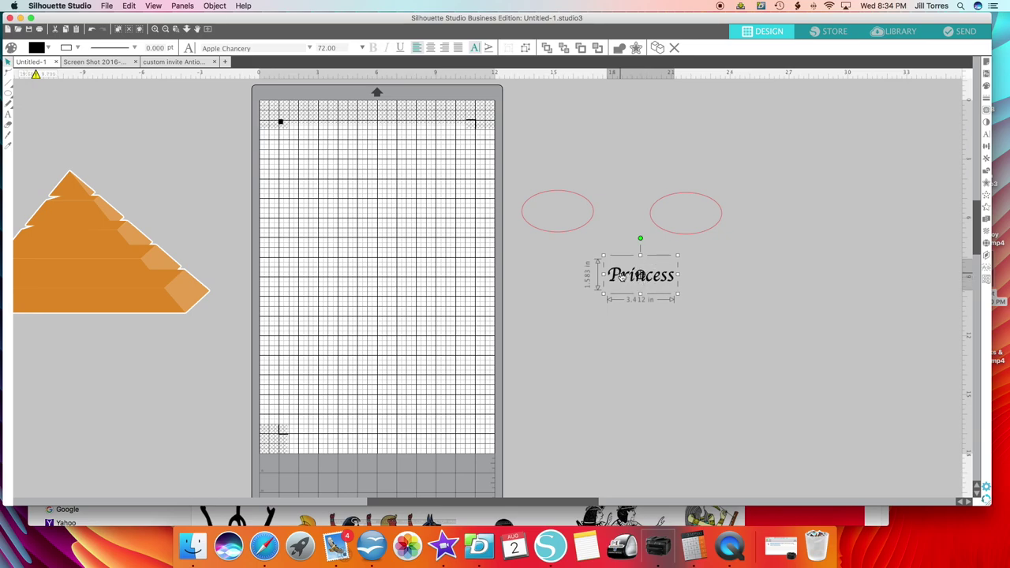
pyautogui.doubleClick(622, 277)
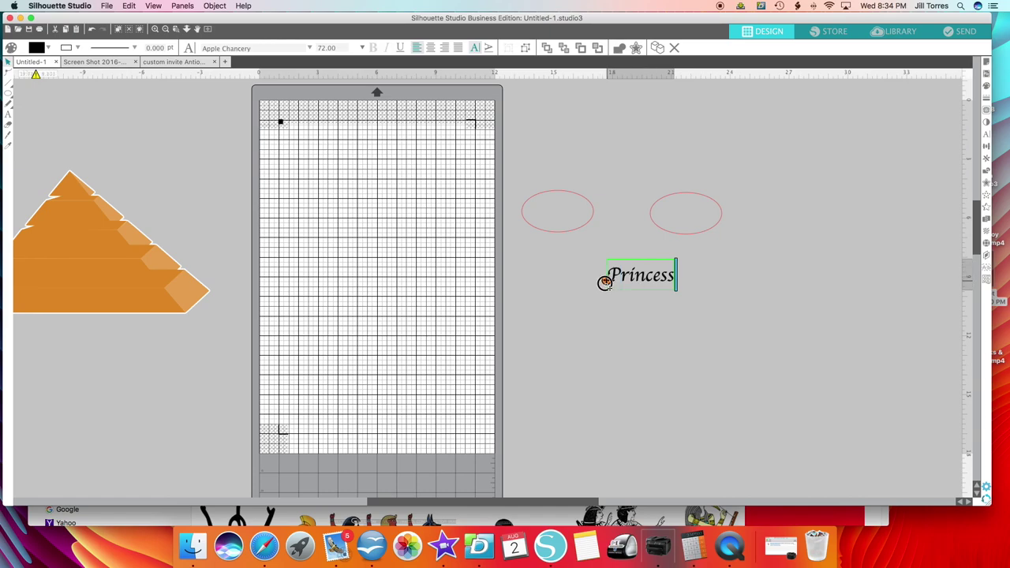
pyautogui.moveTo(604, 282); pyautogui.dragTo(652, 204)
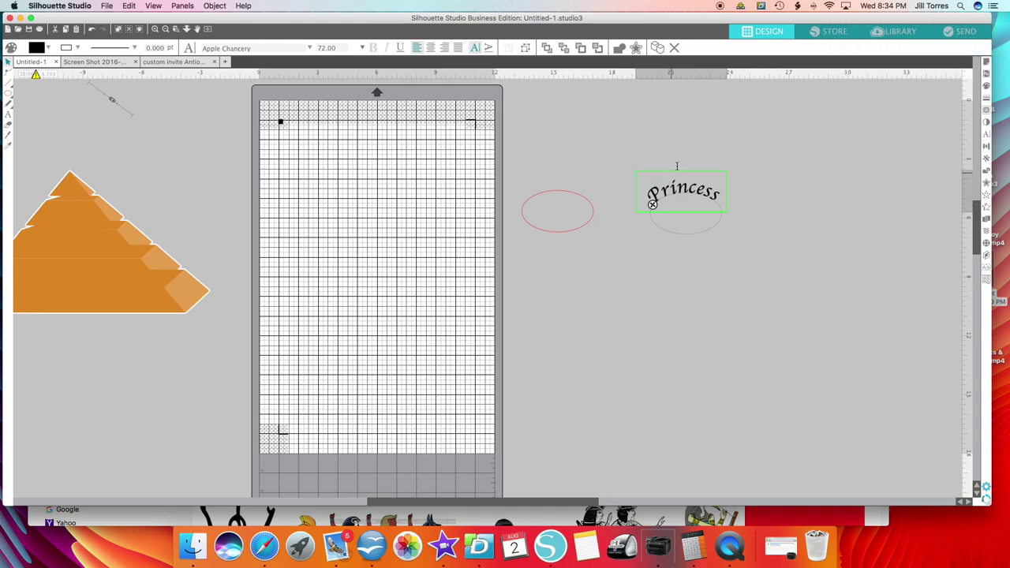
pyautogui.click(696, 247)
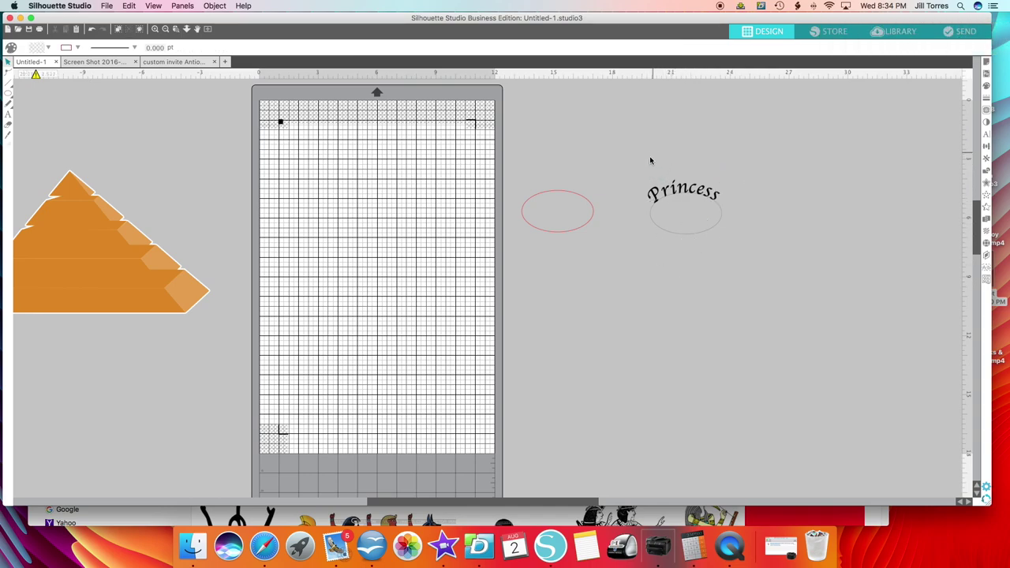
# Step: Make a compound path from the curved "Princess" text and the ellipse it follows
pyautogui.moveTo(635, 156); pyautogui.dragTo(742, 313)
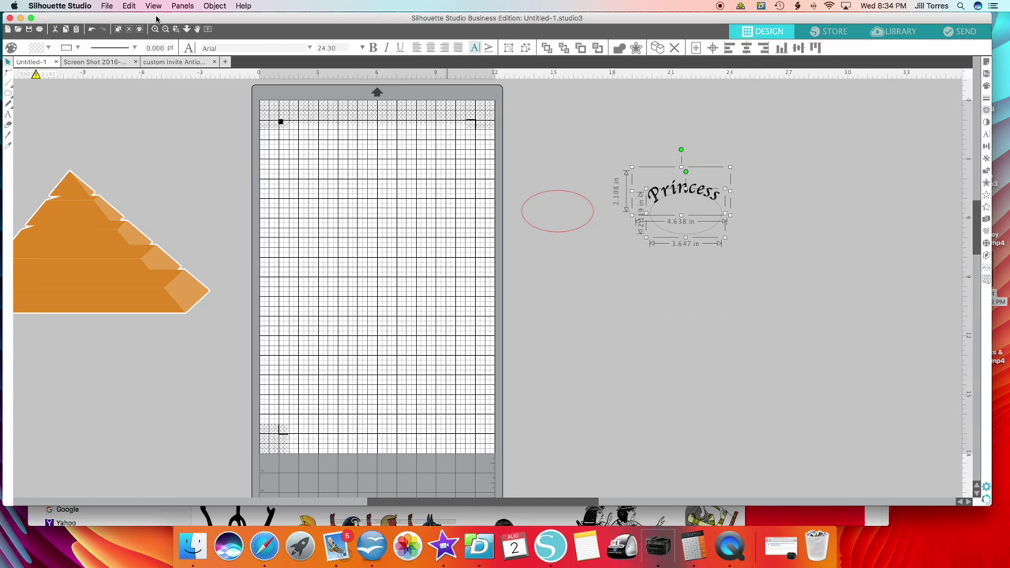
pyautogui.click(219, 7)
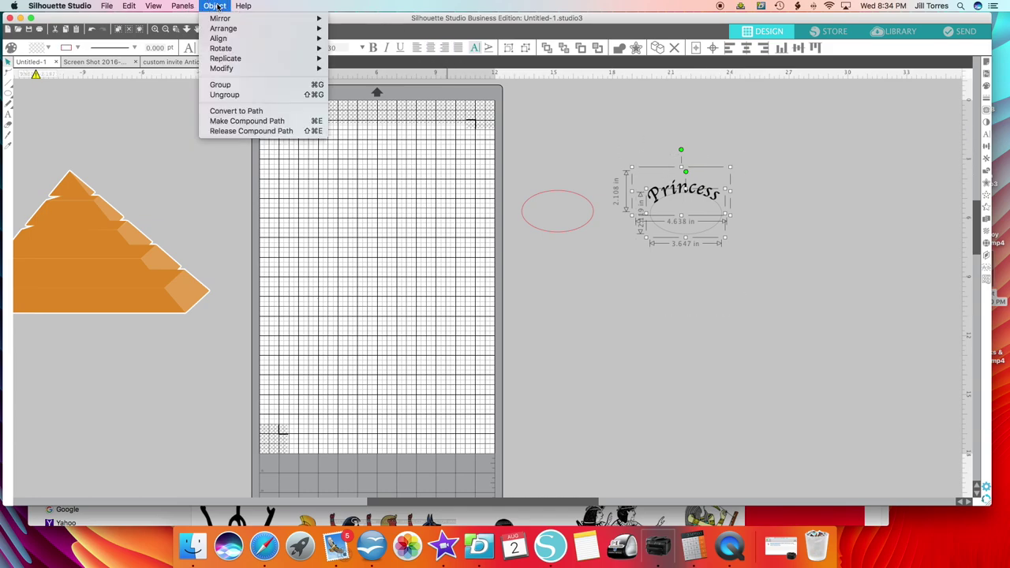
pyautogui.click(246, 121)
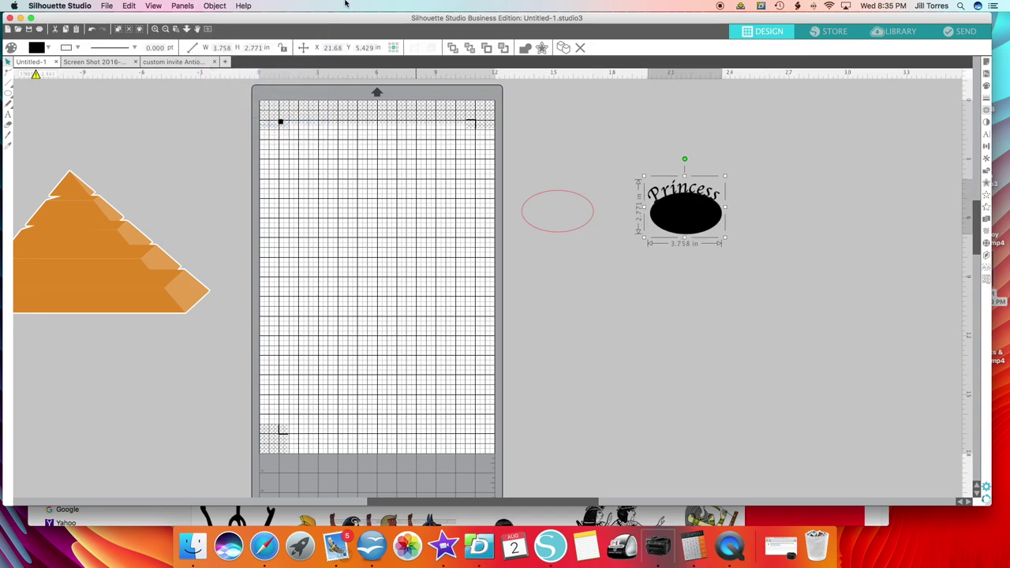
# Step: Release the compound path and move the black ellipse well below the "Princess" lettering
pyautogui.click(212, 6)
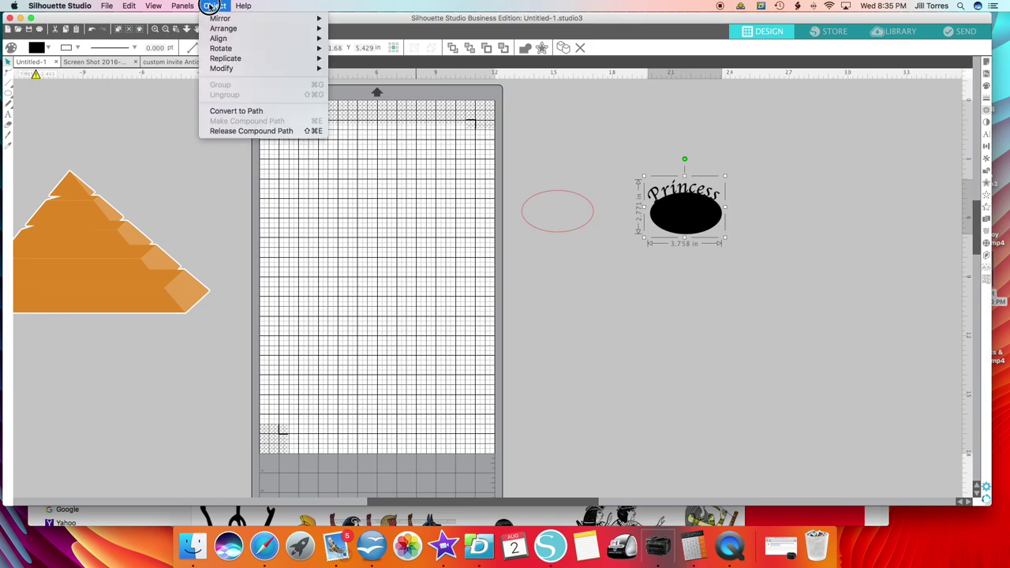
pyautogui.click(235, 131)
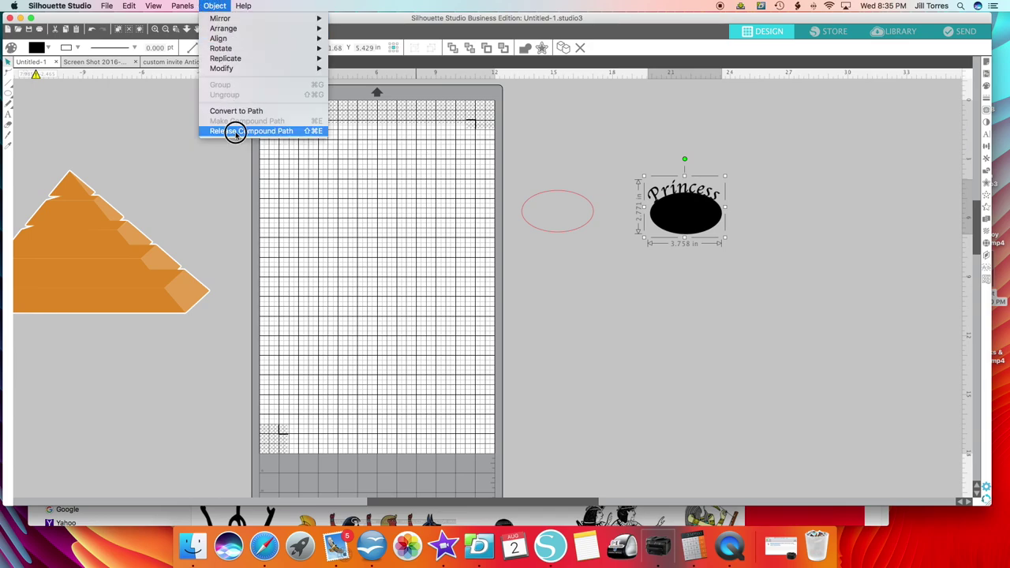
pyautogui.click(717, 273)
pyautogui.click(683, 234)
pyautogui.moveTo(683, 233); pyautogui.dragTo(700, 357)
# Step: Combine all the separate "Princess" letter shapes into one compound path
pyautogui.moveTo(618, 147); pyautogui.dragTo(758, 243)
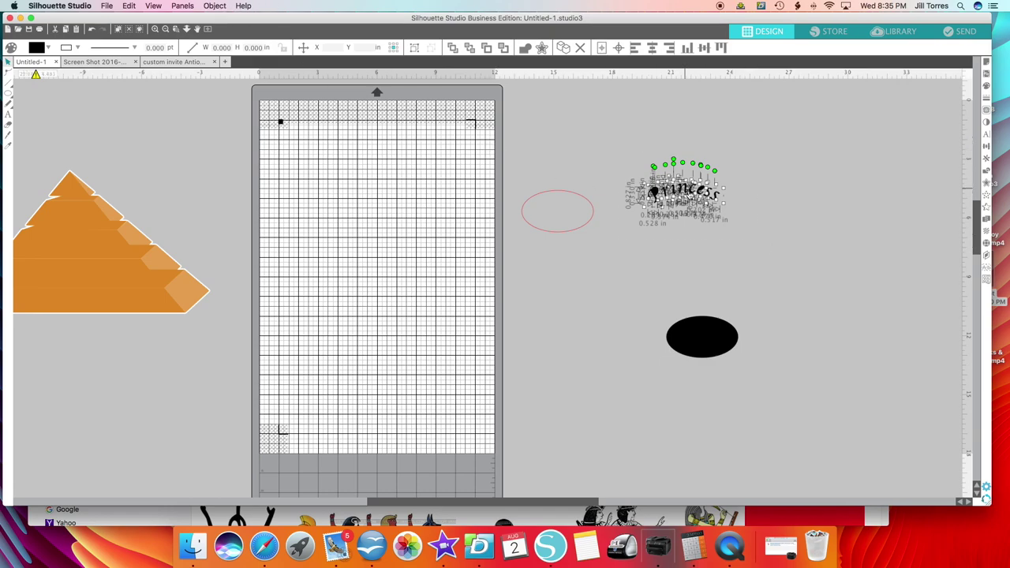
pyautogui.click(220, 7)
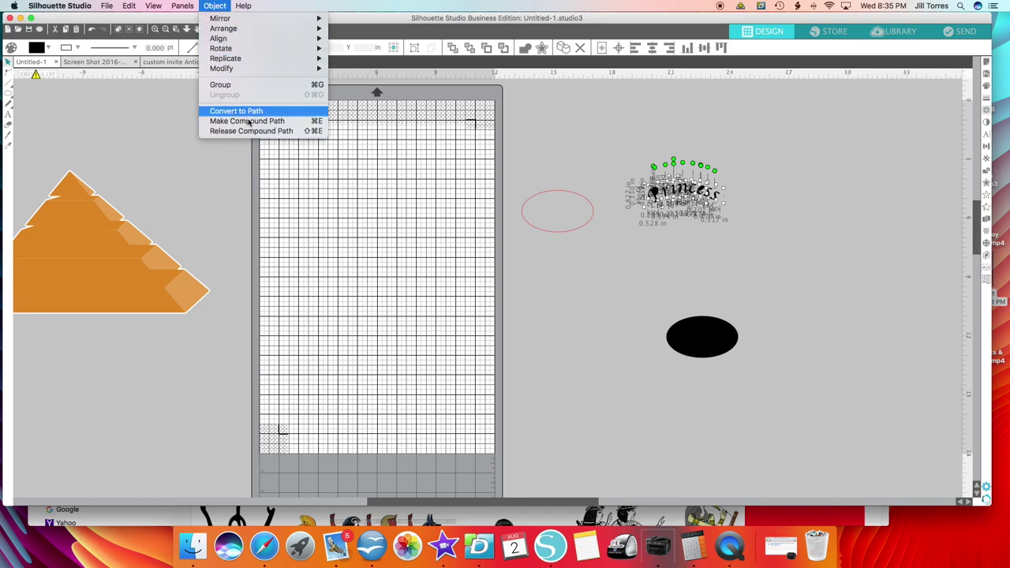
pyautogui.click(244, 123)
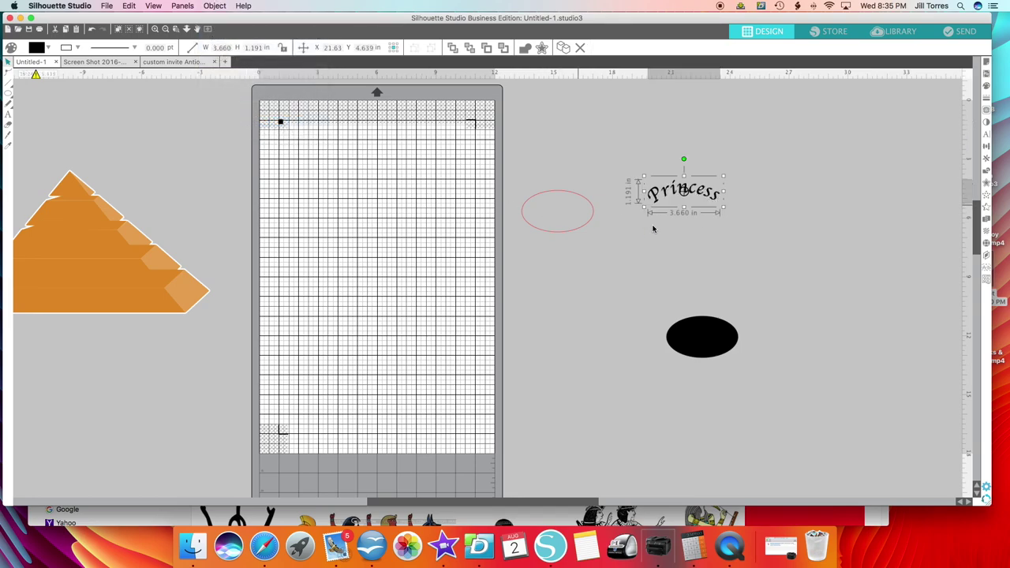
# Step: Move the pyramid to the empty workspace beyond the ellipses and place the curved "Princess" lettering on its upper part
pyautogui.click(613, 215)
pyautogui.moveTo(144, 284); pyautogui.dragTo(733, 232)
pyautogui.moveTo(683, 194); pyautogui.dragTo(791, 176)
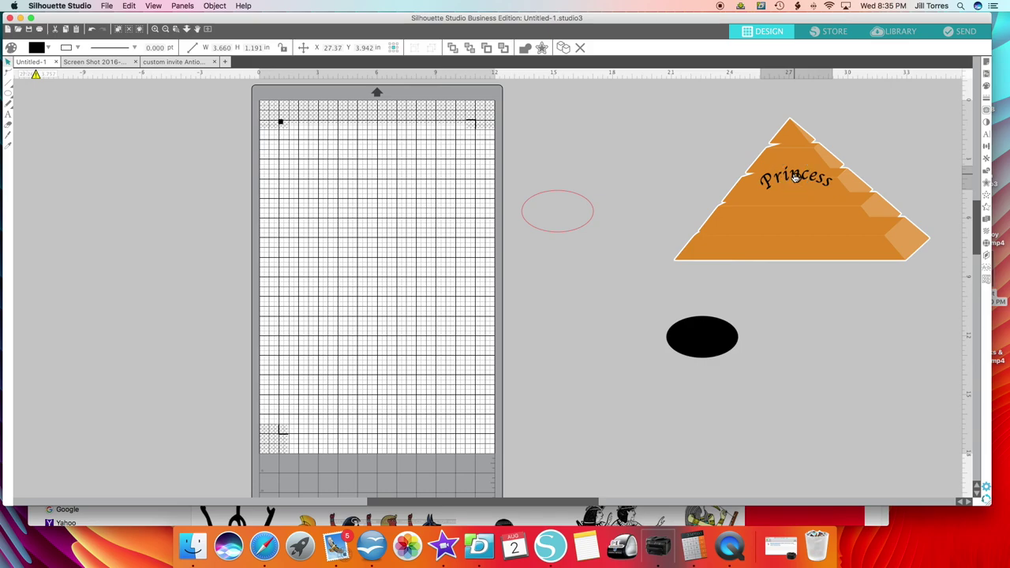
# Step: Add the text "of the" in the empty workspace between the red ellipse and the pyramid's peak
pyautogui.click(584, 202)
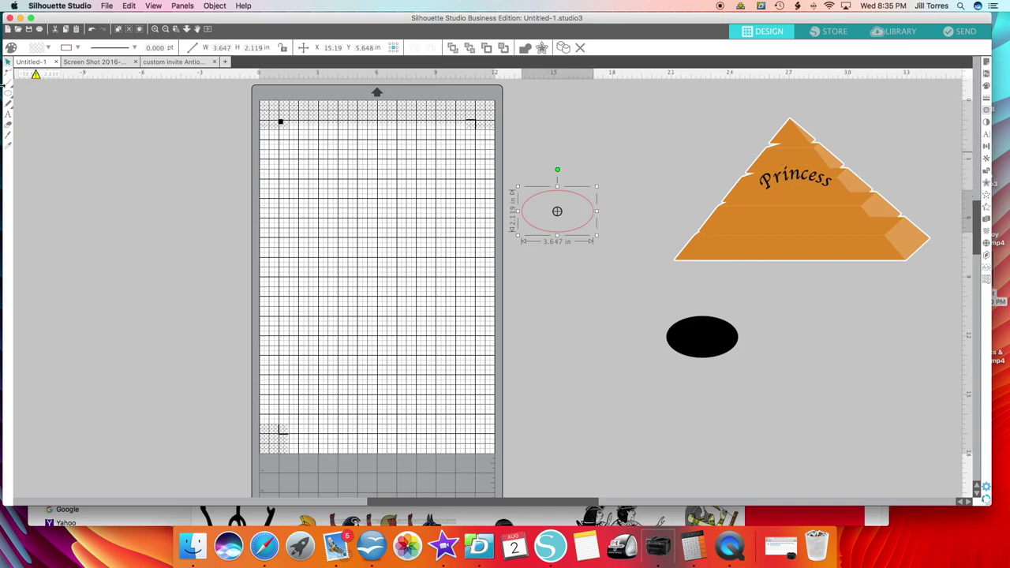
pyautogui.click(8, 114)
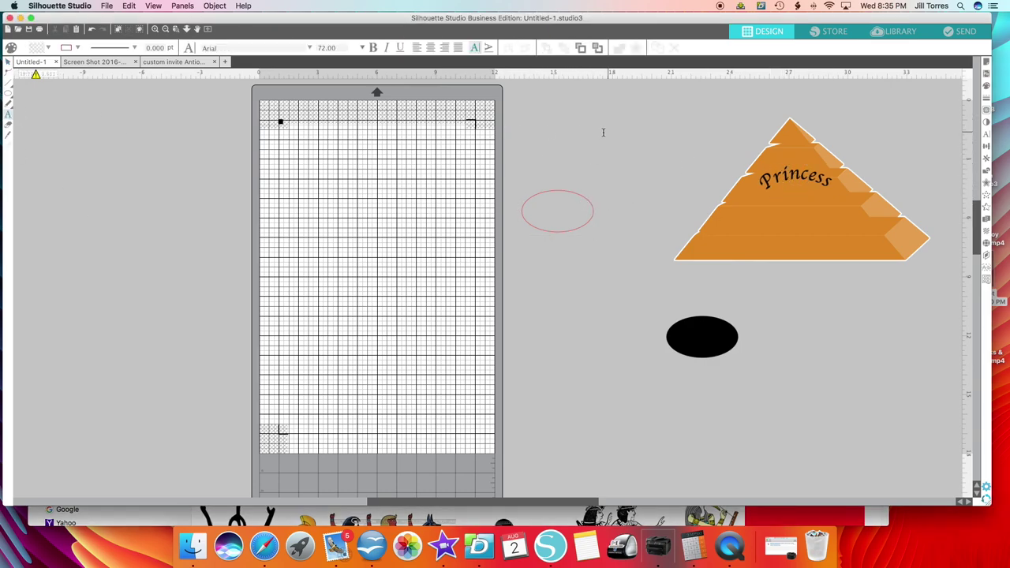
pyautogui.press('Escape')
pyautogui.write('of the')
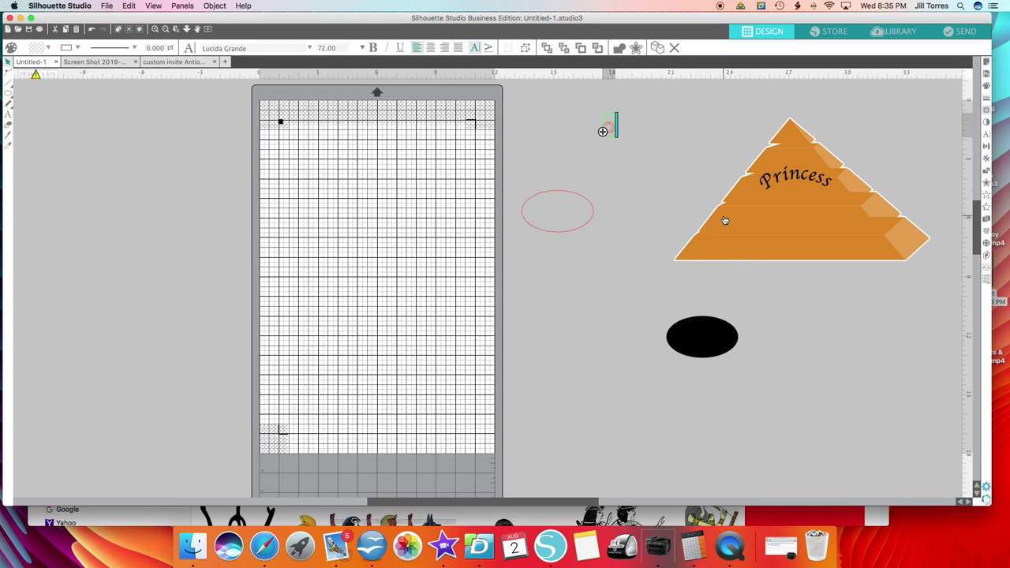
pyautogui.click(637, 189)
# Step: Change the font of the "of the" text to Apple Chancery
pyautogui.click(624, 128)
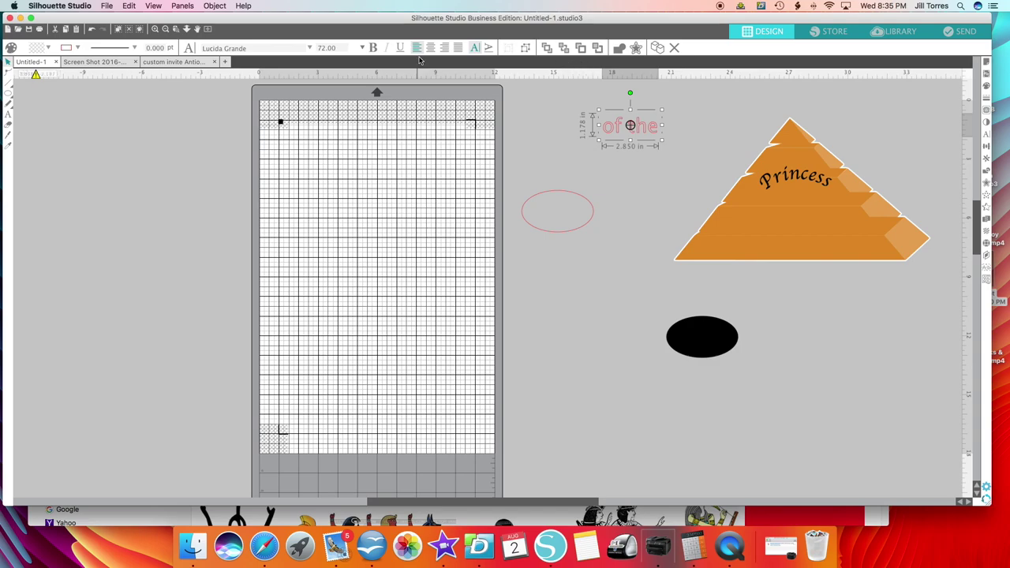
pyautogui.click(487, 48)
pyautogui.click(475, 49)
pyautogui.click(474, 49)
pyautogui.click(310, 49)
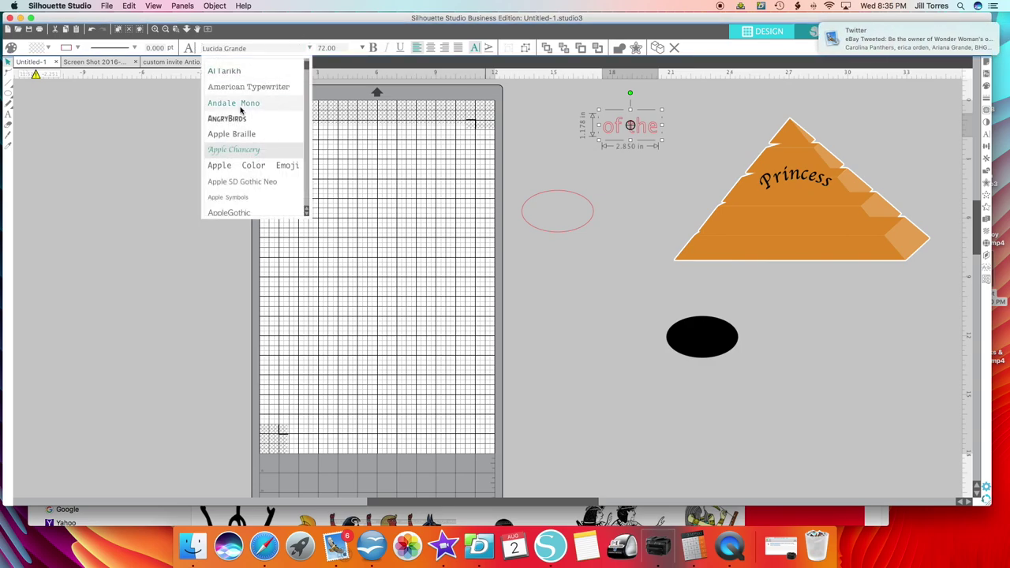
pyautogui.click(227, 151)
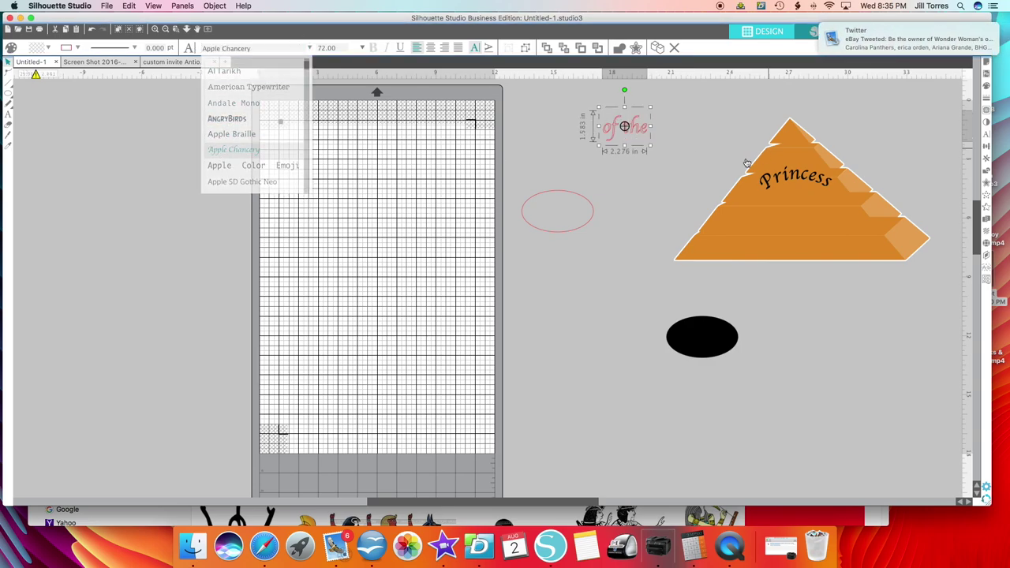
pyautogui.click(612, 158)
# Step: Fill the "of the" text with black, set its line color to black, and close the Line Style settings
pyautogui.click(612, 137)
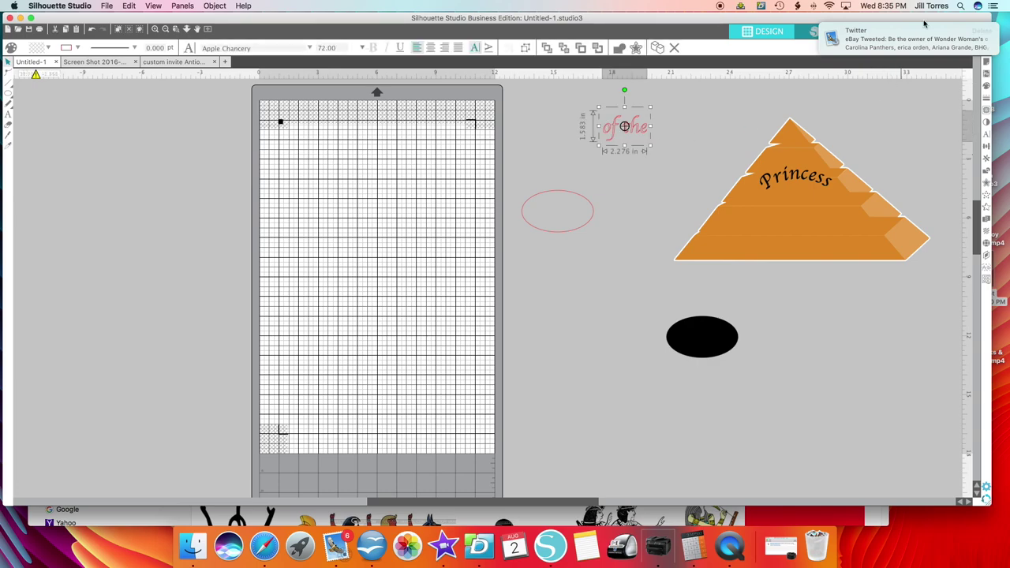
pyautogui.click(984, 32)
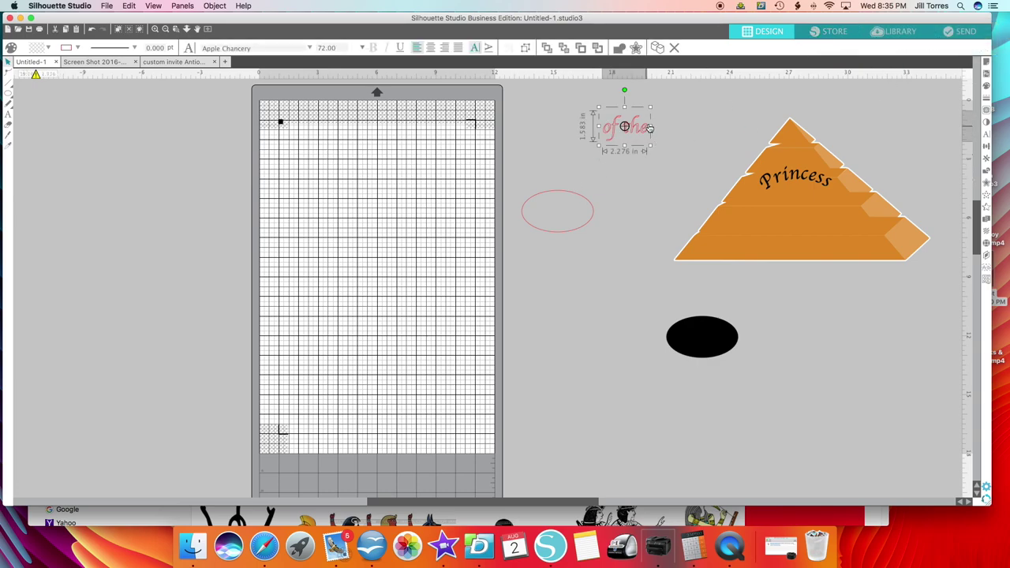
pyautogui.click(985, 85)
pyautogui.click(881, 136)
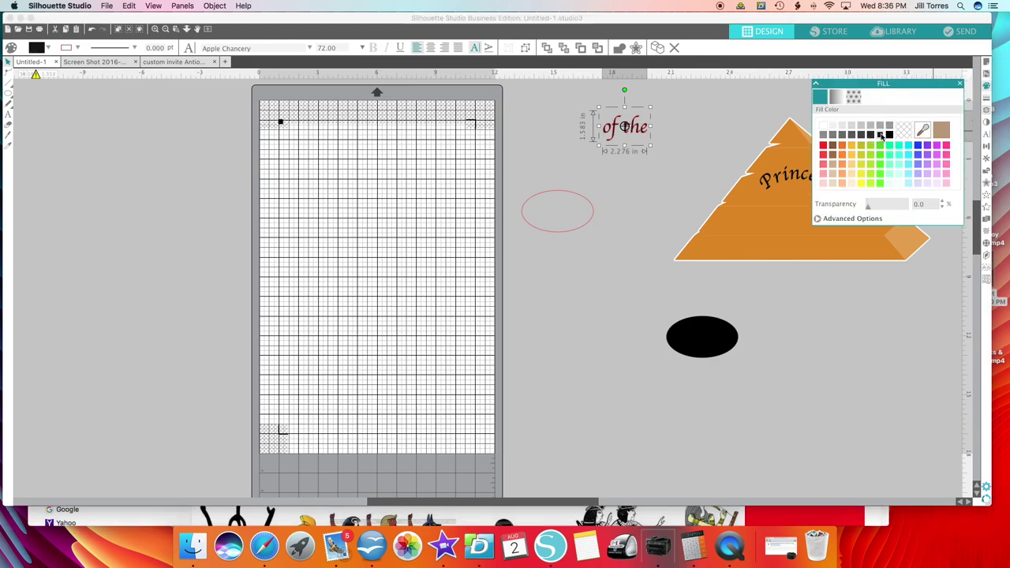
pyautogui.click(986, 98)
pyautogui.click(837, 98)
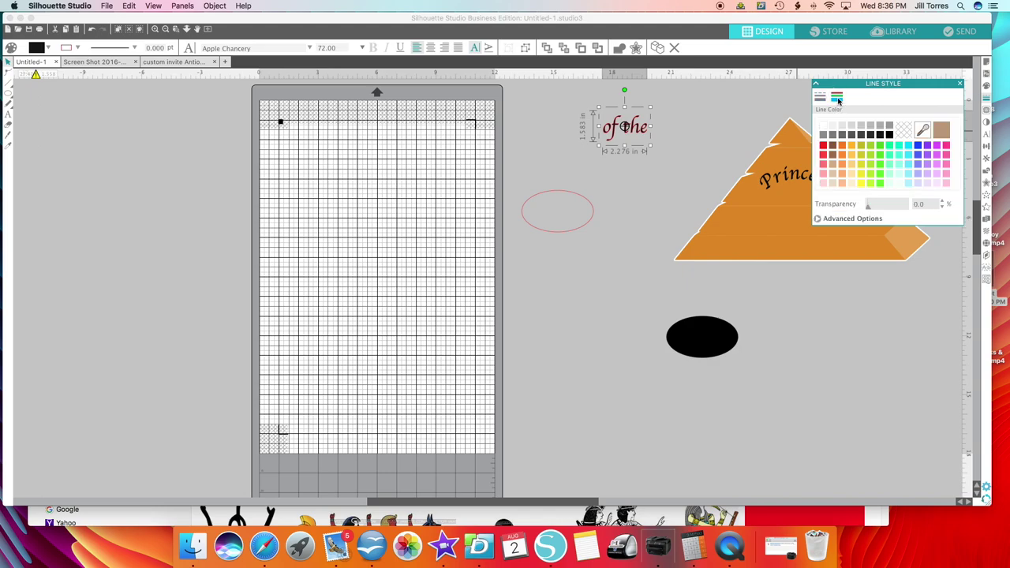
pyautogui.click(685, 169)
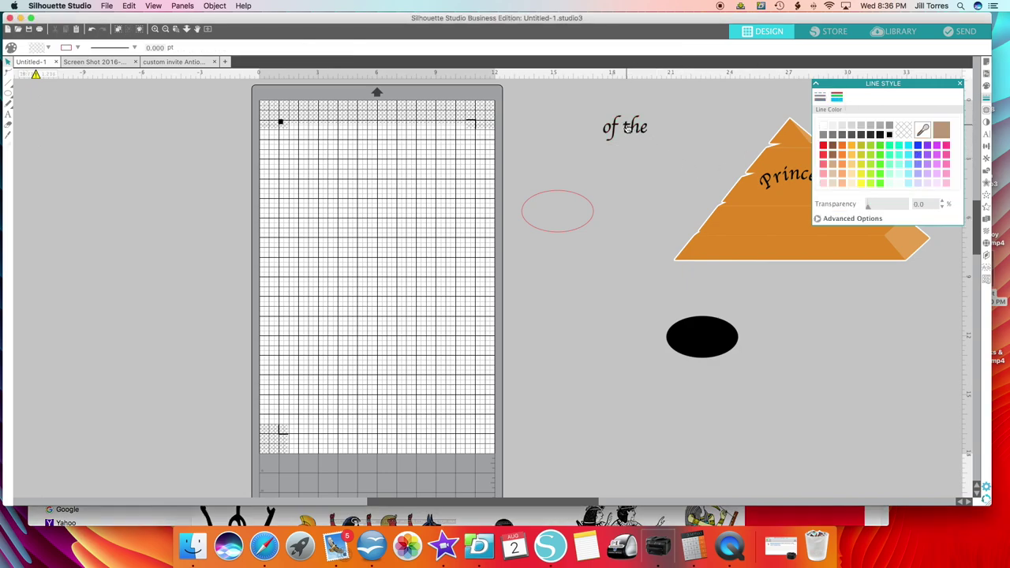
pyautogui.click(960, 84)
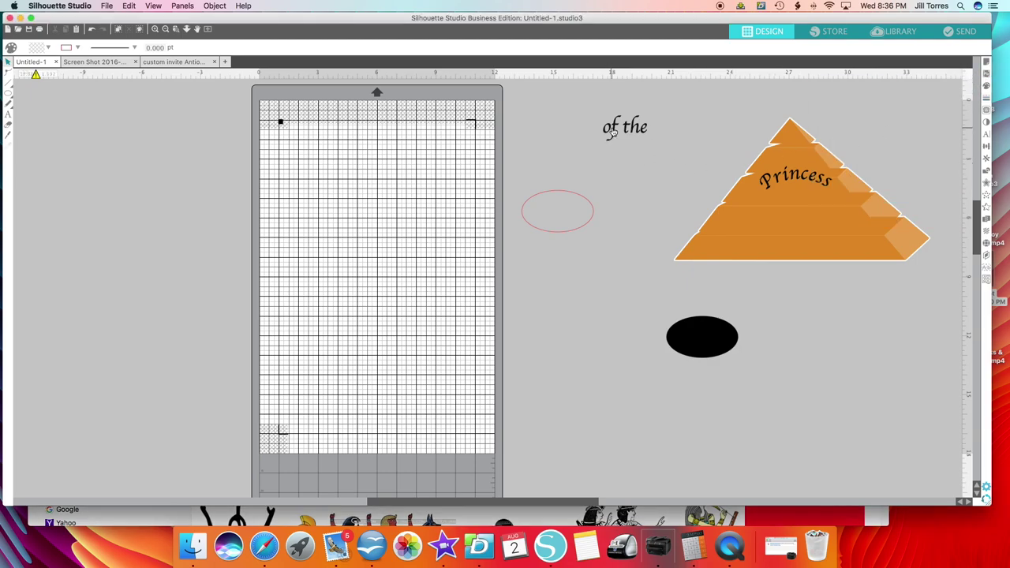
# Step: Place "of the" beneath "Princess" on the pyramid, enlarge "Princess" slightly, and adjust the spacing between the two lines
pyautogui.moveTo(635, 133); pyautogui.dragTo(796, 201)
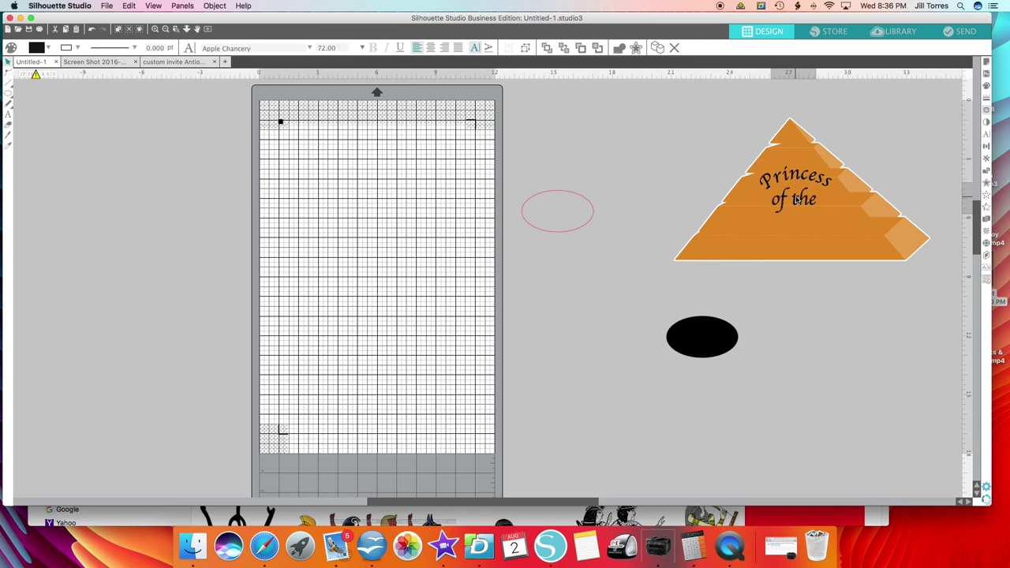
pyautogui.click(797, 170)
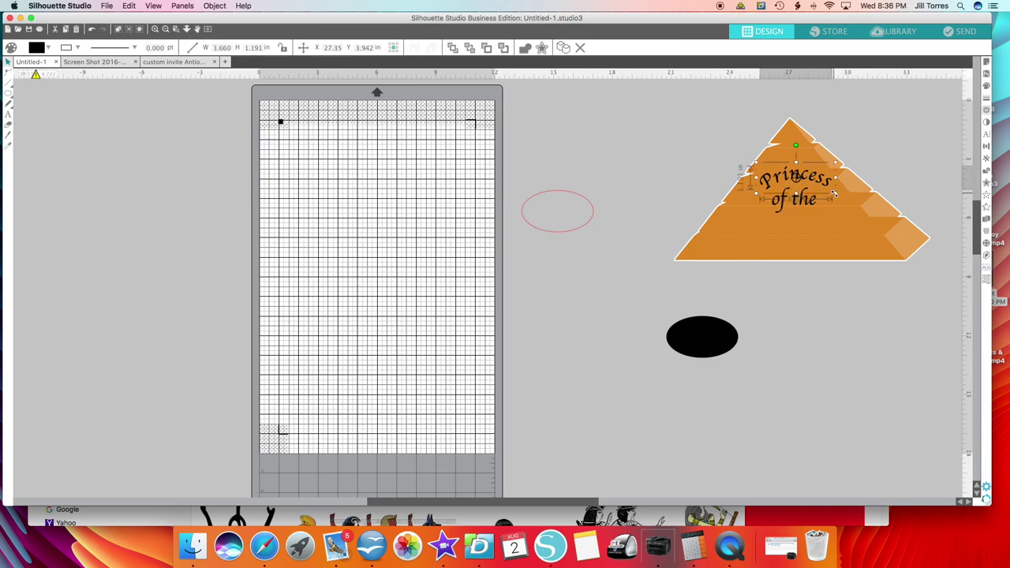
pyautogui.moveTo(834, 193); pyautogui.dragTo(797, 170)
pyautogui.doubleClick(804, 204)
pyautogui.moveTo(806, 207); pyautogui.dragTo(808, 213)
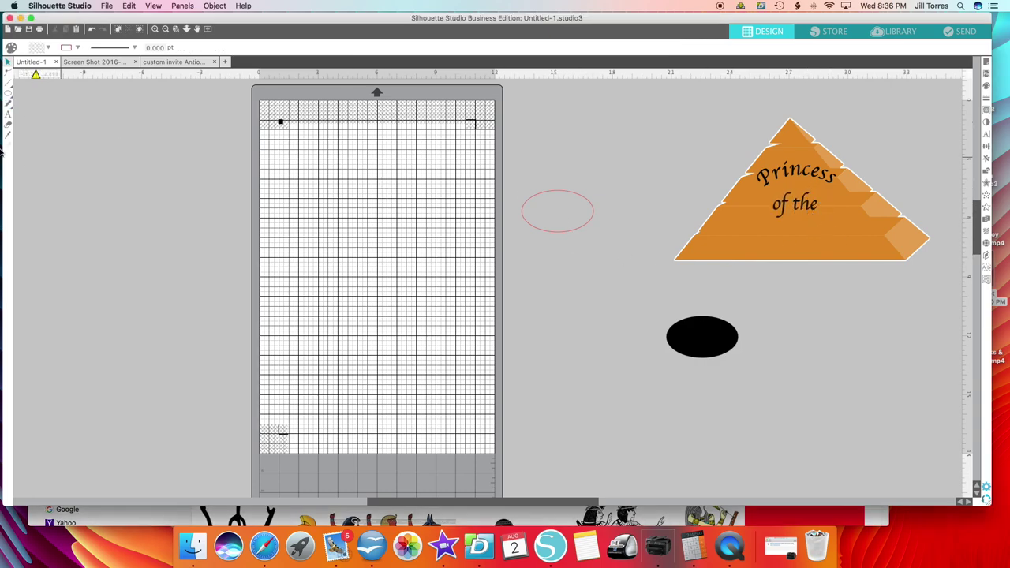
# Step: Add the text "Nile" in the empty workspace above the red ellipse
pyautogui.click(8, 115)
pyautogui.click(556, 134)
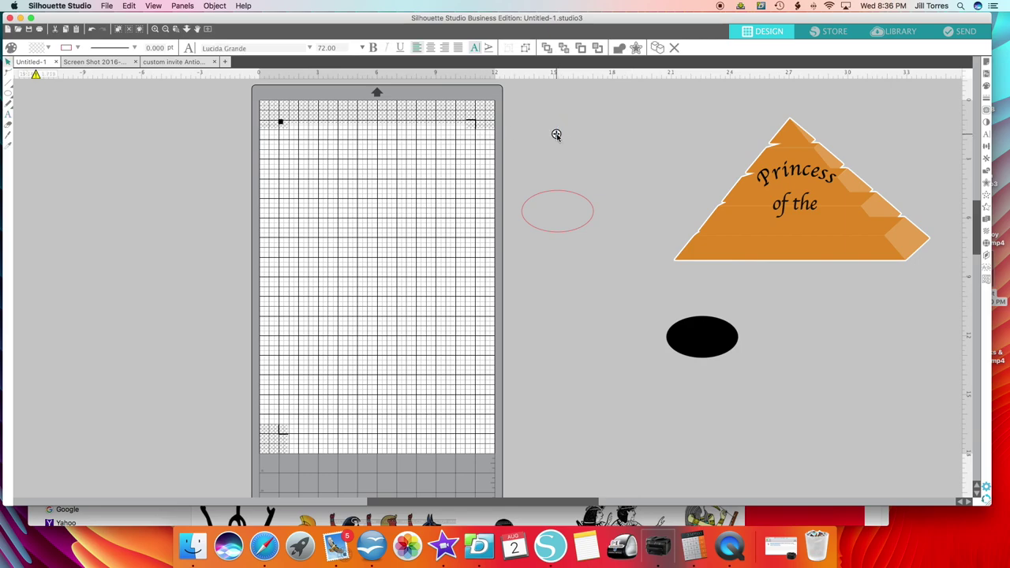
pyautogui.write('Nile')
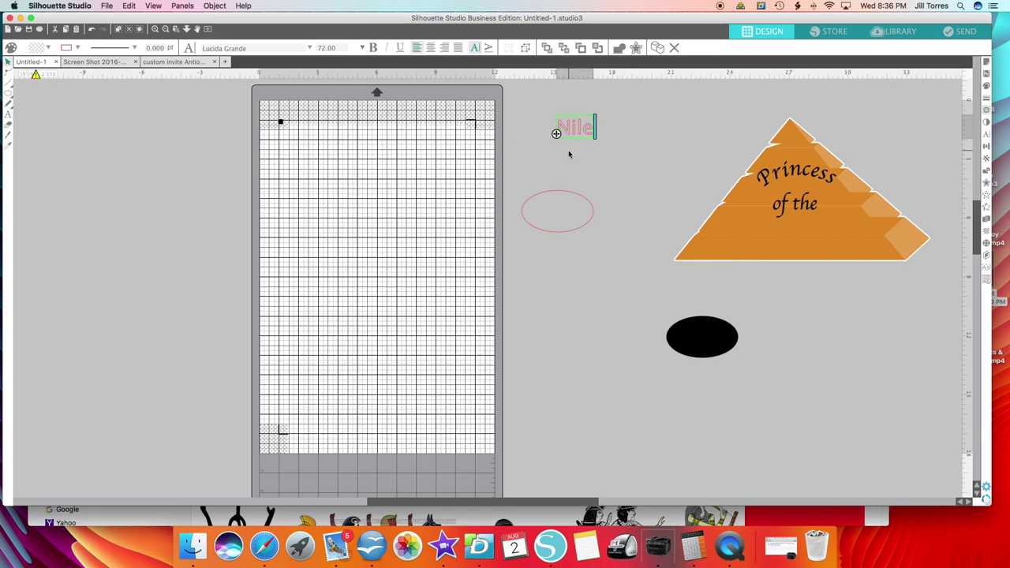
# Step: Change the font of the "Nile" text to Apple Chancery and keep the text selected
pyautogui.click(577, 129)
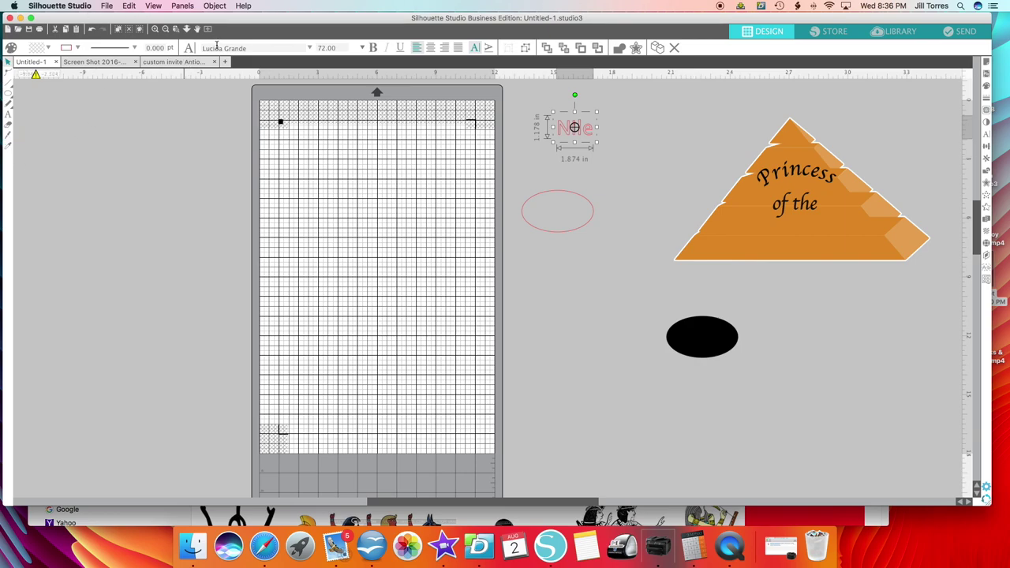
pyautogui.click(310, 50)
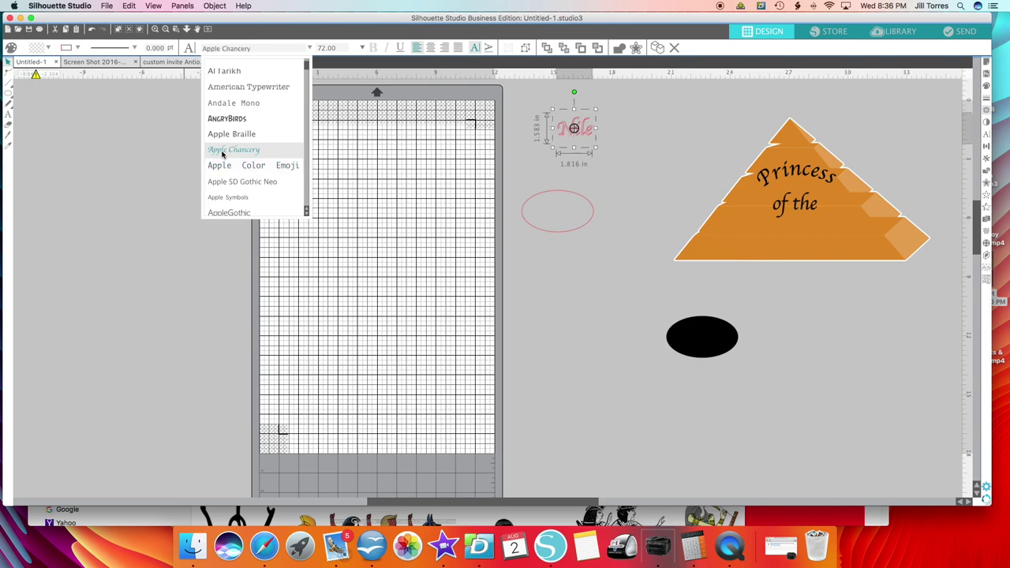
pyautogui.click(613, 125)
pyautogui.click(583, 128)
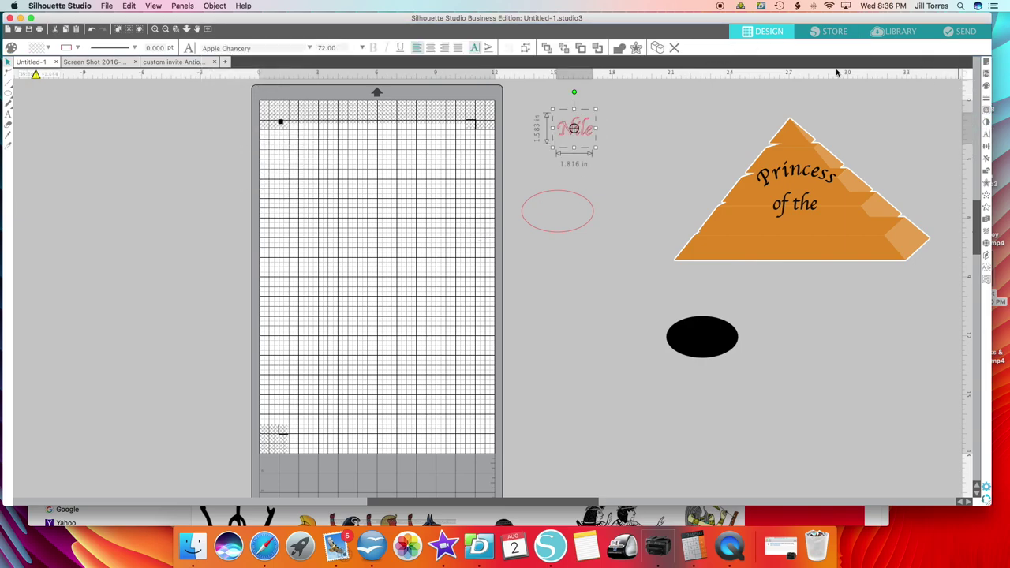
# Step: Fill the "Nile" text with black, set its line color to the near-black swatch, and deselect it
pyautogui.click(986, 87)
pyautogui.click(885, 135)
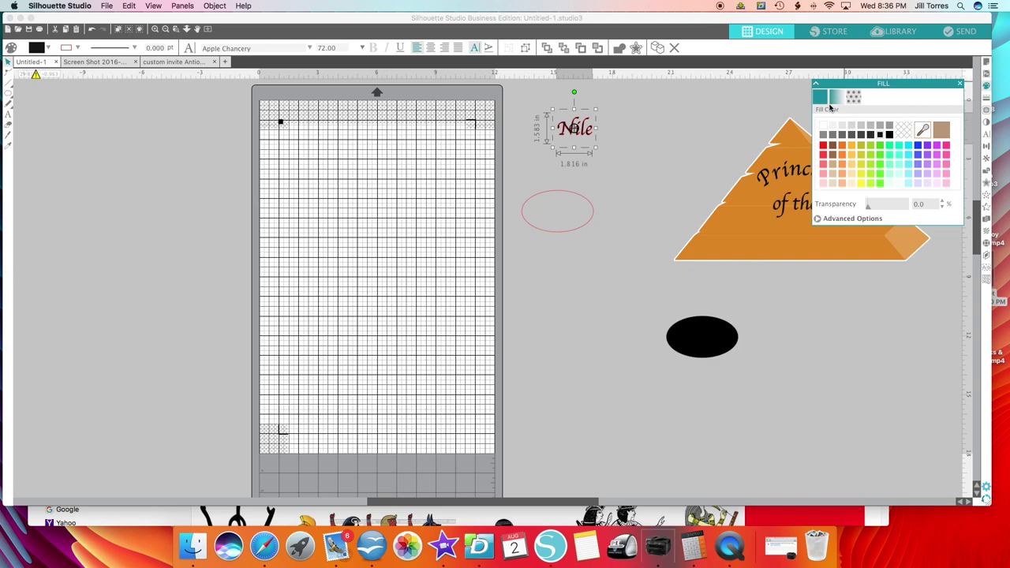
pyautogui.click(985, 98)
pyautogui.click(836, 96)
pyautogui.click(879, 136)
pyautogui.click(626, 140)
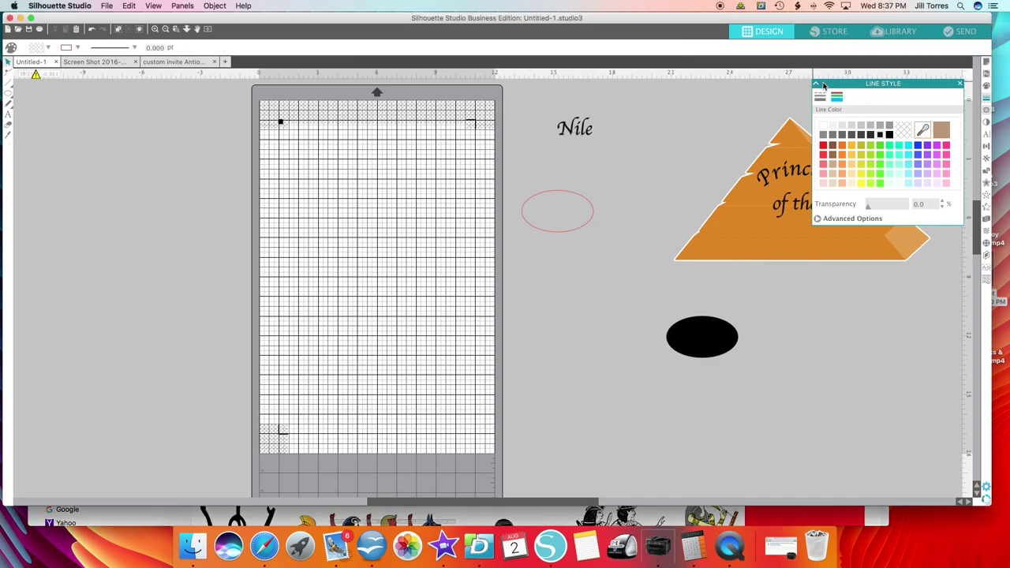
# Step: Attach the black "Nile" text to the red ellipse so that it follows the inside of the lower curve
pyautogui.click(959, 82)
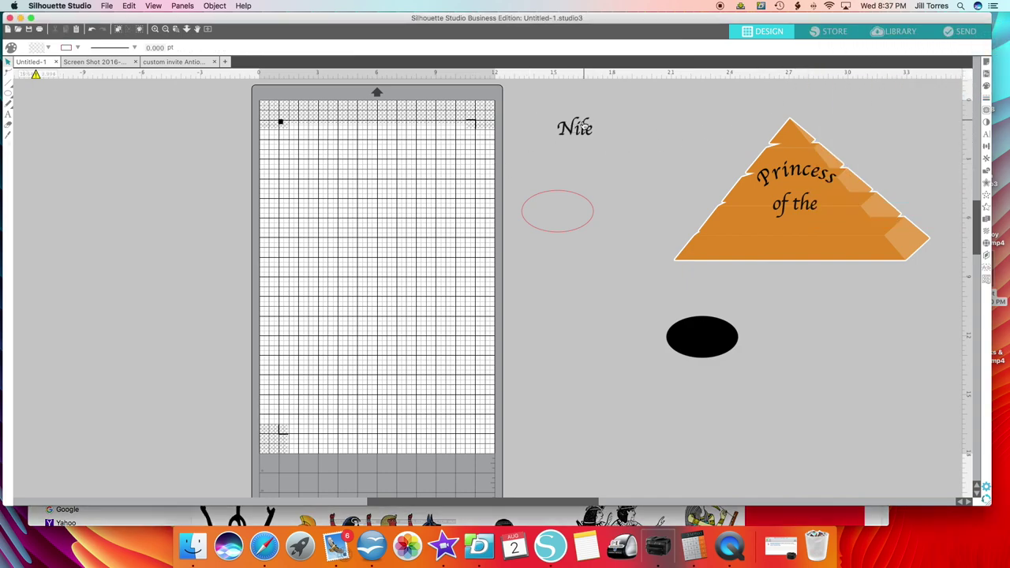
pyautogui.click(581, 128)
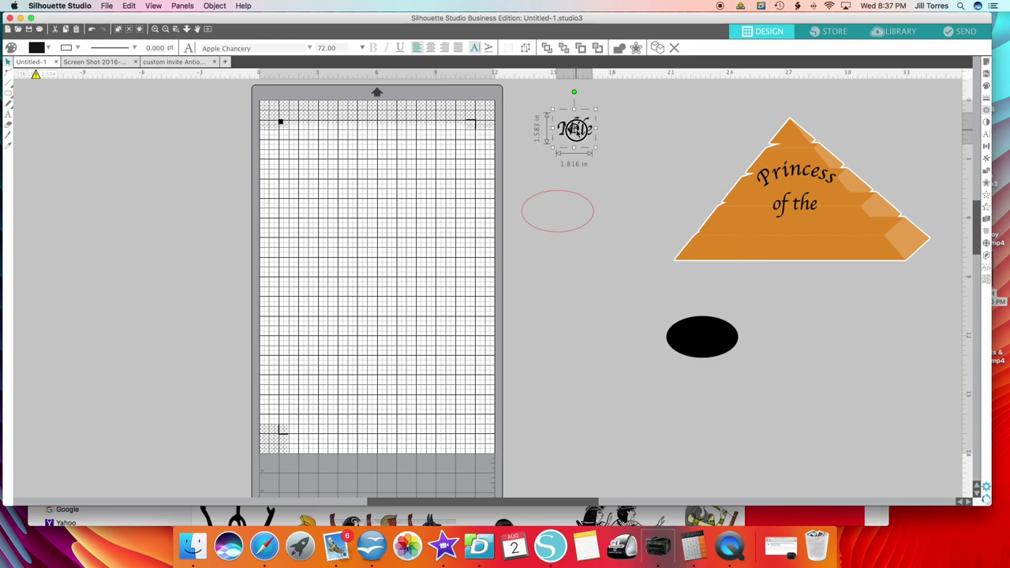
pyautogui.doubleClick(581, 129)
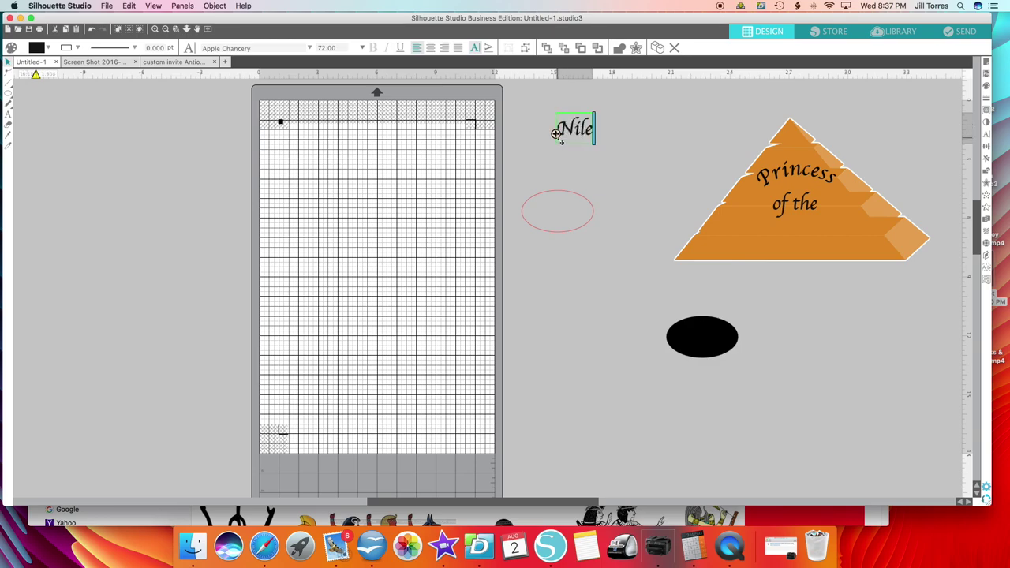
pyautogui.moveTo(555, 140); pyautogui.dragTo(539, 229)
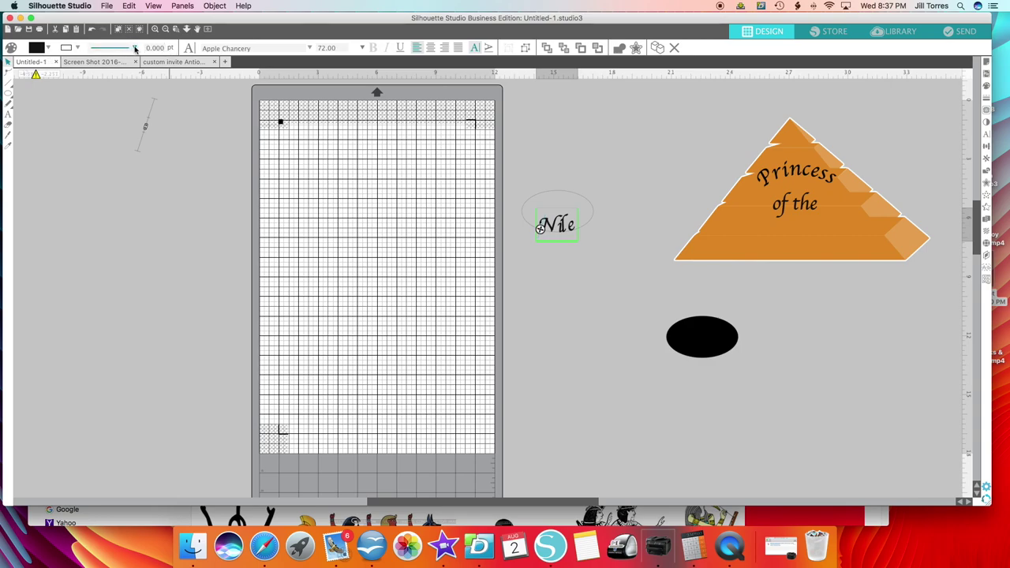
pyautogui.scroll(-2, 150, 83)
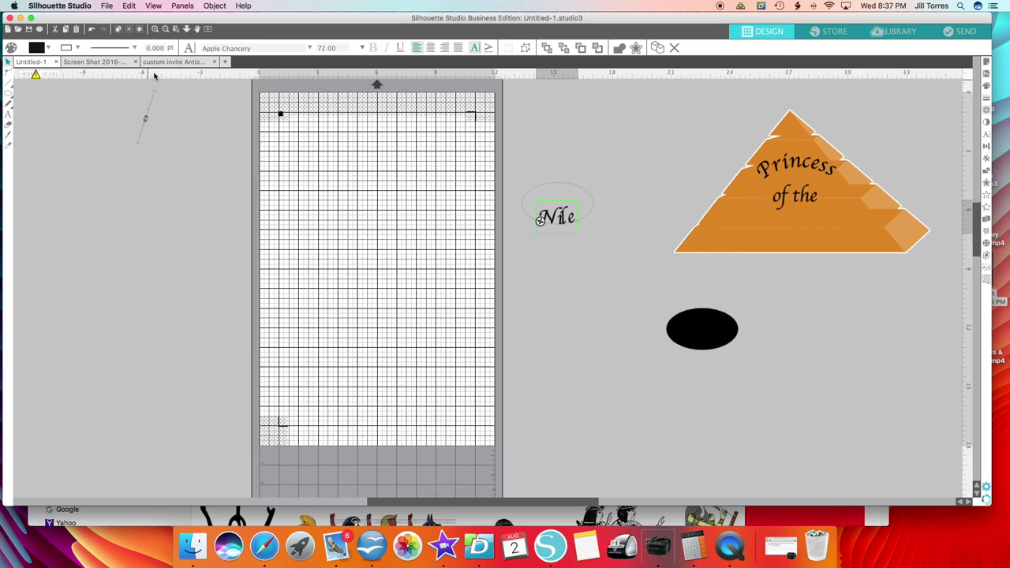
pyautogui.scroll(-2, 145, 105)
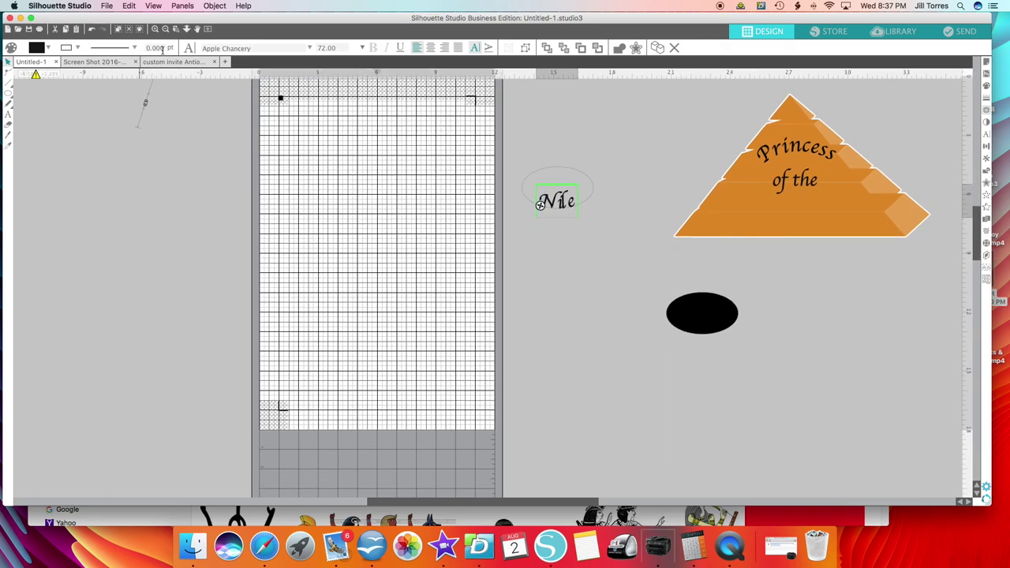
# Step: Select the curved "Nile" text together with its ellipse and make them a compound path
pyautogui.click(216, 6)
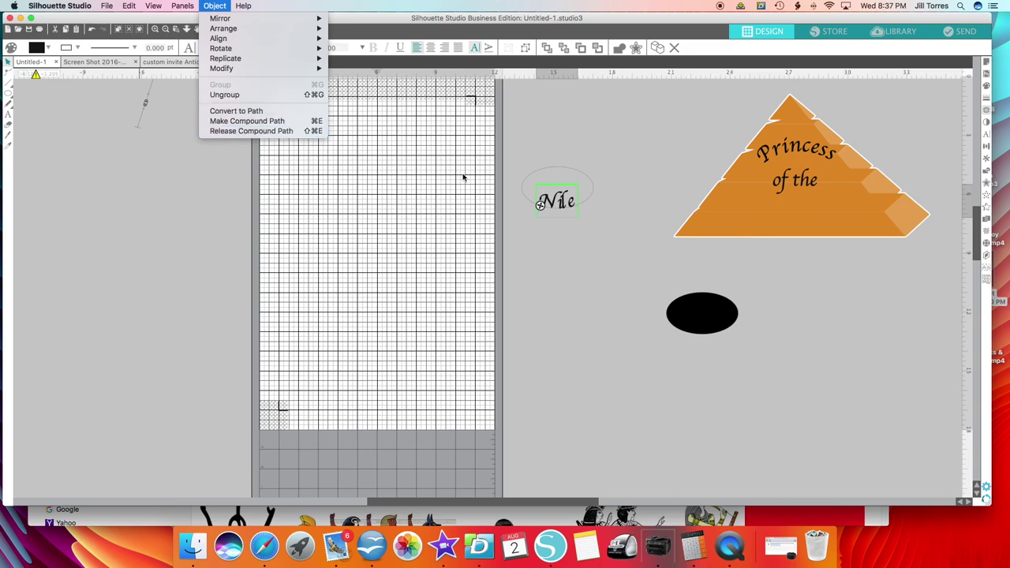
pyautogui.click(581, 121)
pyautogui.moveTo(514, 153); pyautogui.dragTo(608, 221)
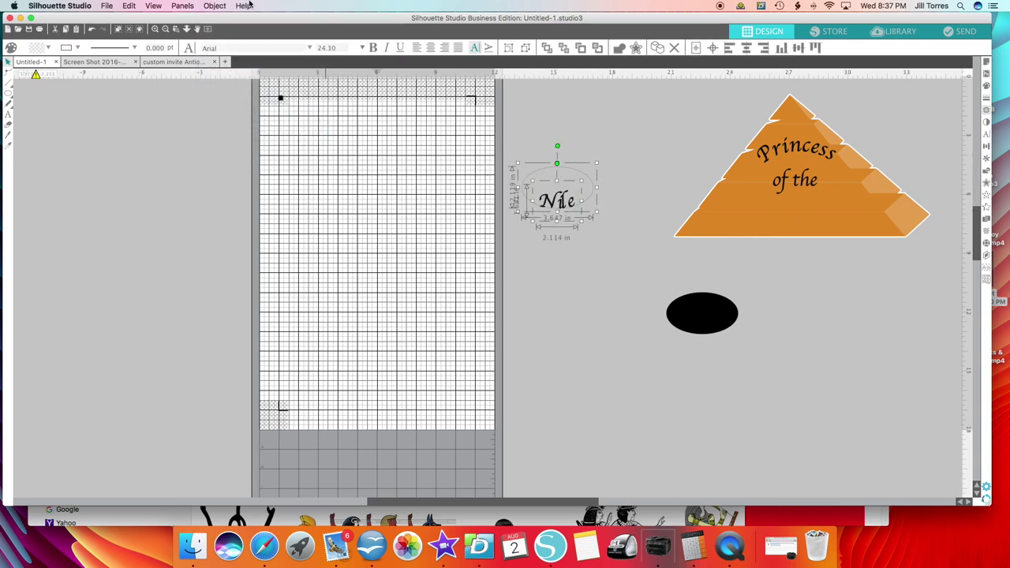
pyautogui.click(213, 6)
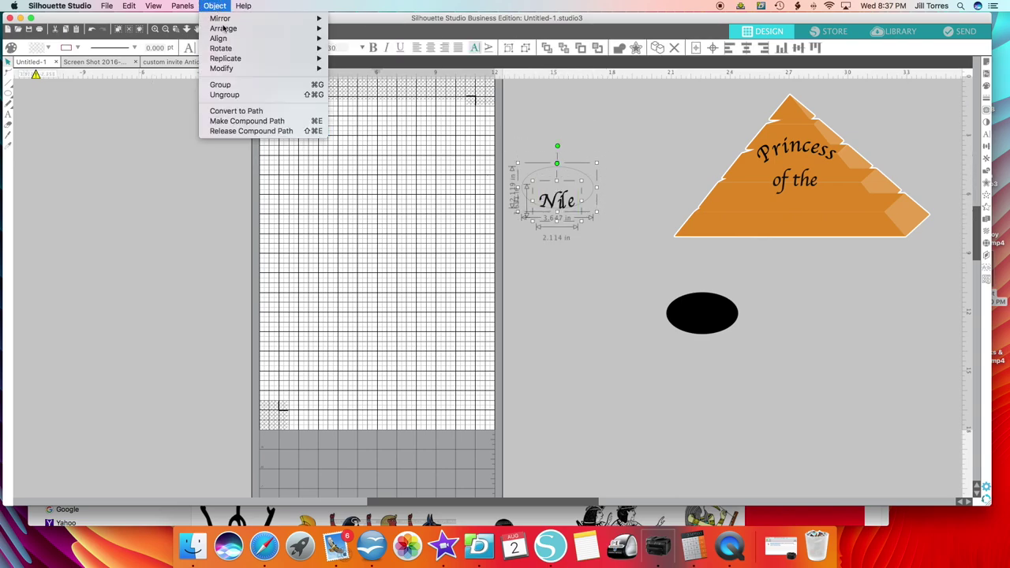
pyautogui.click(234, 120)
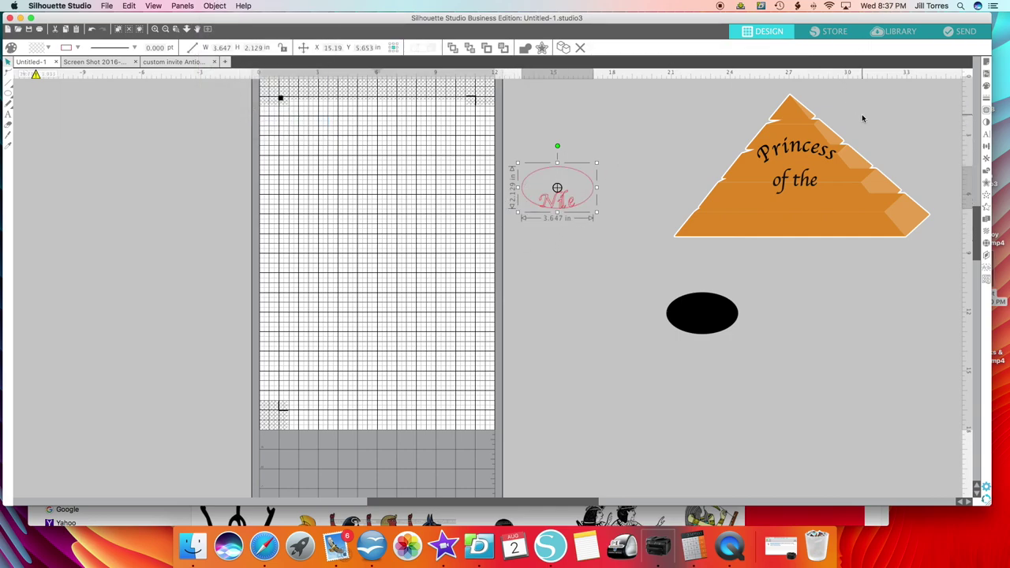
# Step: Release the compound path of the ellipse and "Nile" letters, and delete the ellipse
pyautogui.click(209, 7)
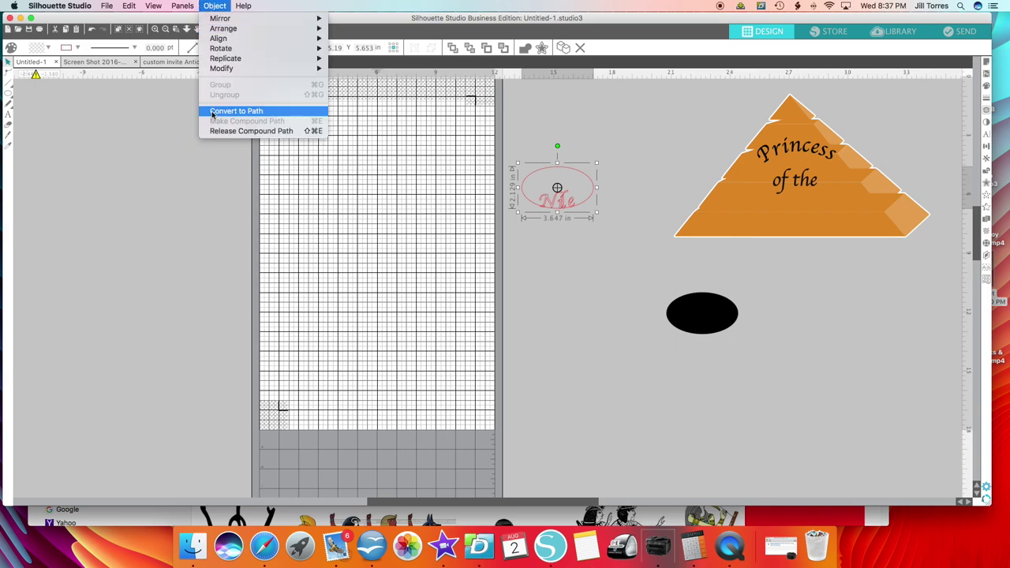
pyautogui.click(227, 129)
pyautogui.click(588, 324)
pyautogui.click(560, 173)
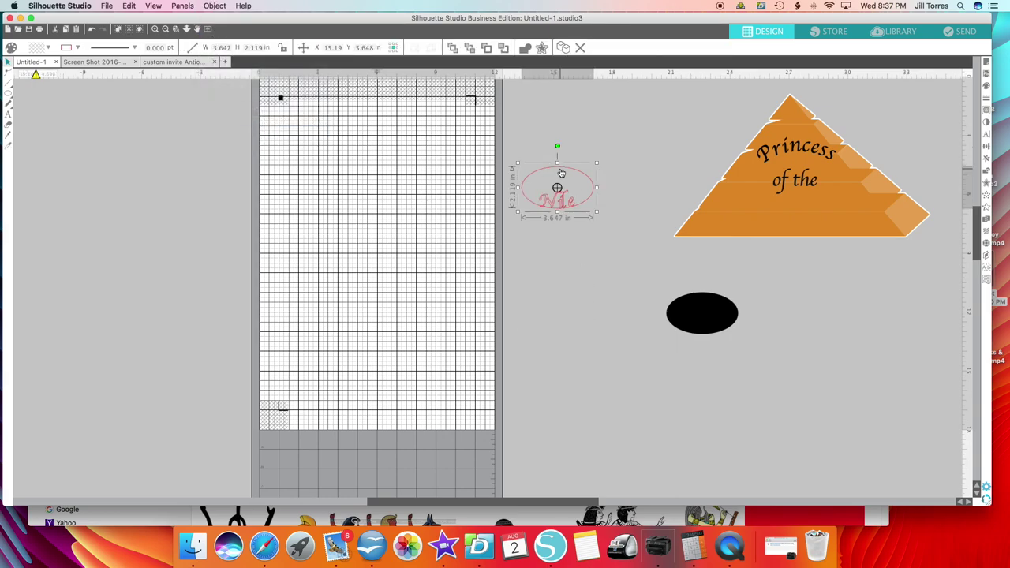
pyautogui.press('Delete')
# Step: Try to edit the separate "l" and "e" outlines of "Nile" individually, and undo the changes
pyautogui.click(574, 211)
pyautogui.click(563, 225)
pyautogui.click(574, 207)
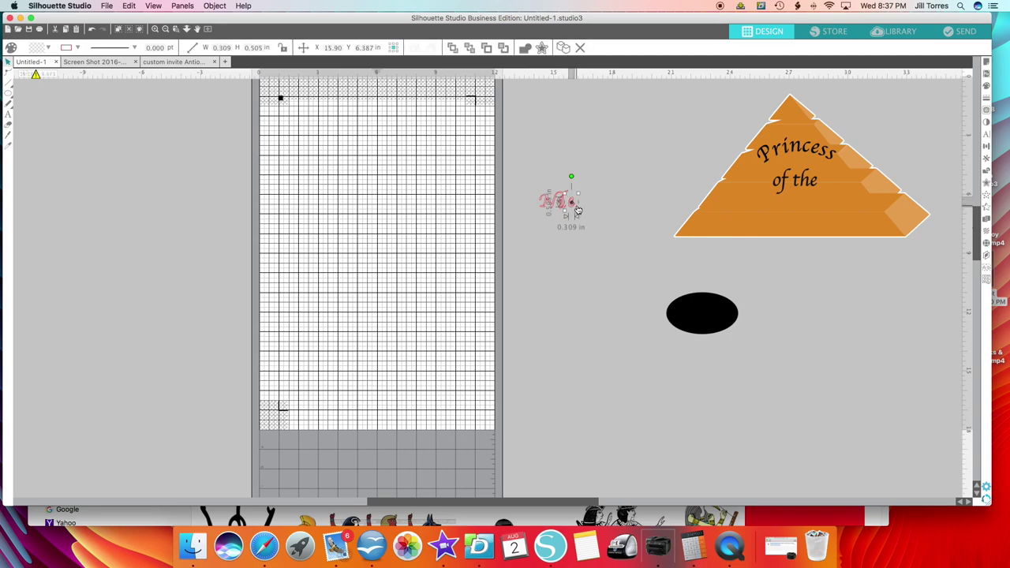
pyautogui.press('Delete')
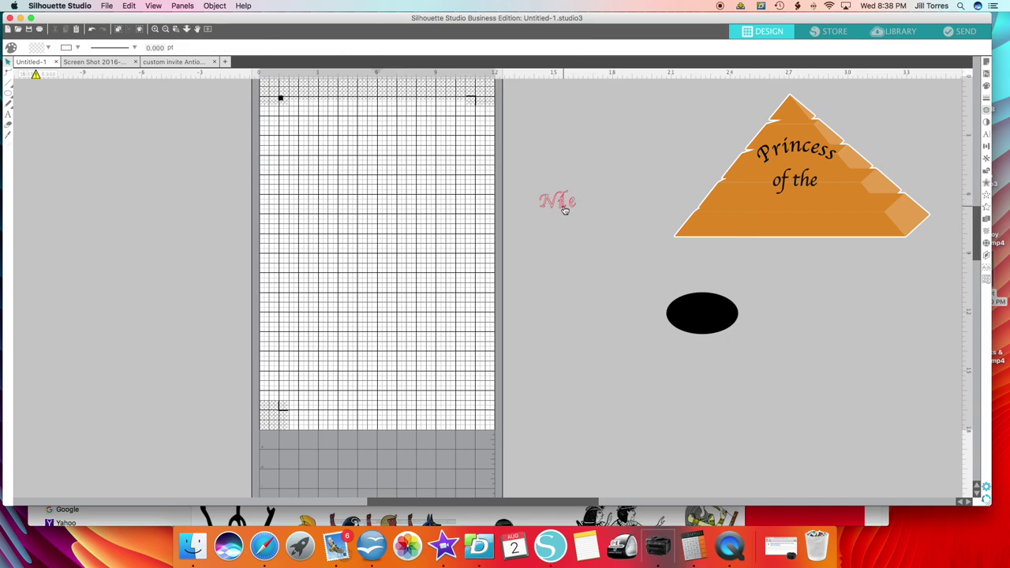
pyautogui.click(566, 210)
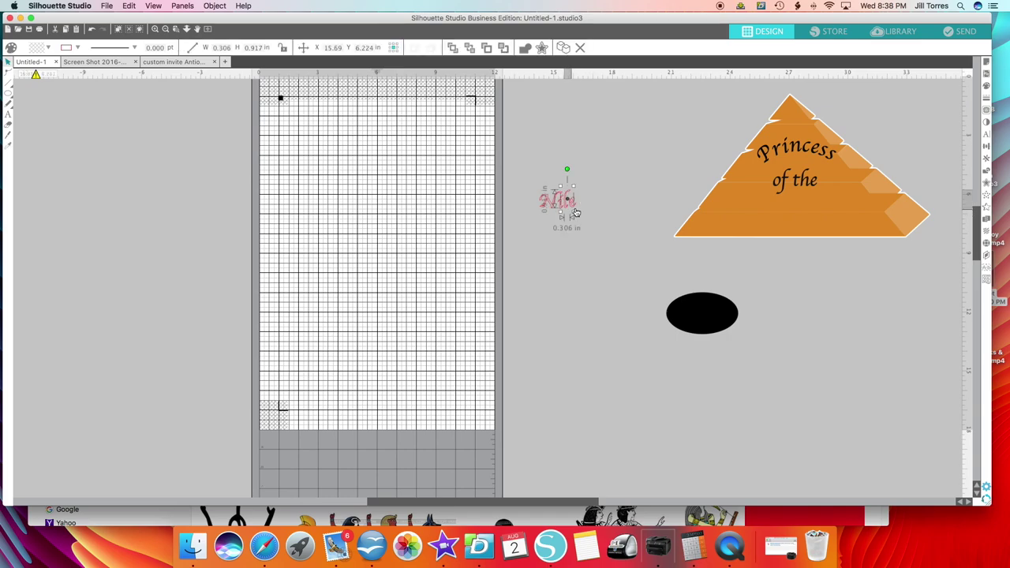
pyautogui.click(574, 208)
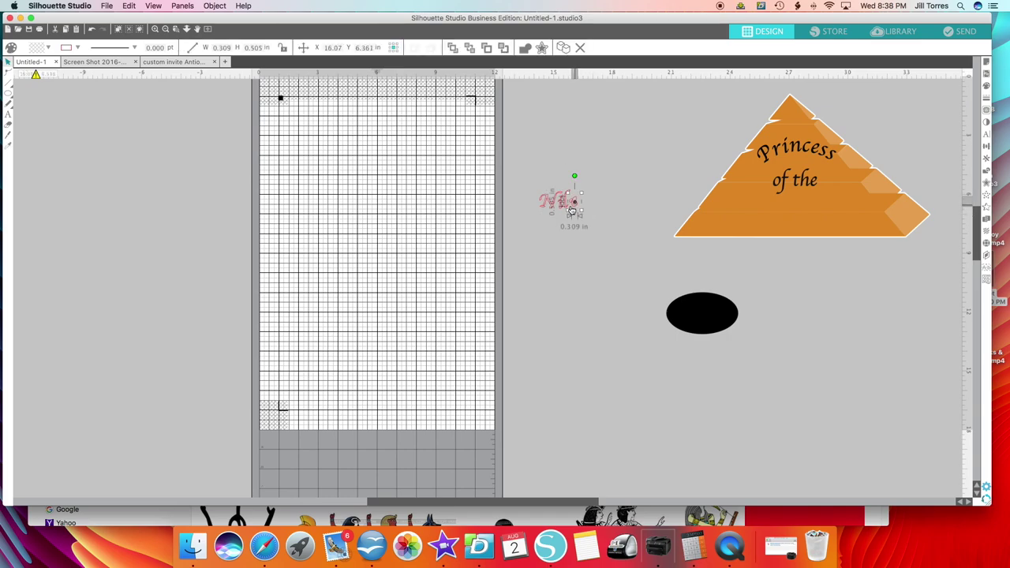
pyautogui.press('cmd+z')
pyautogui.click(579, 186)
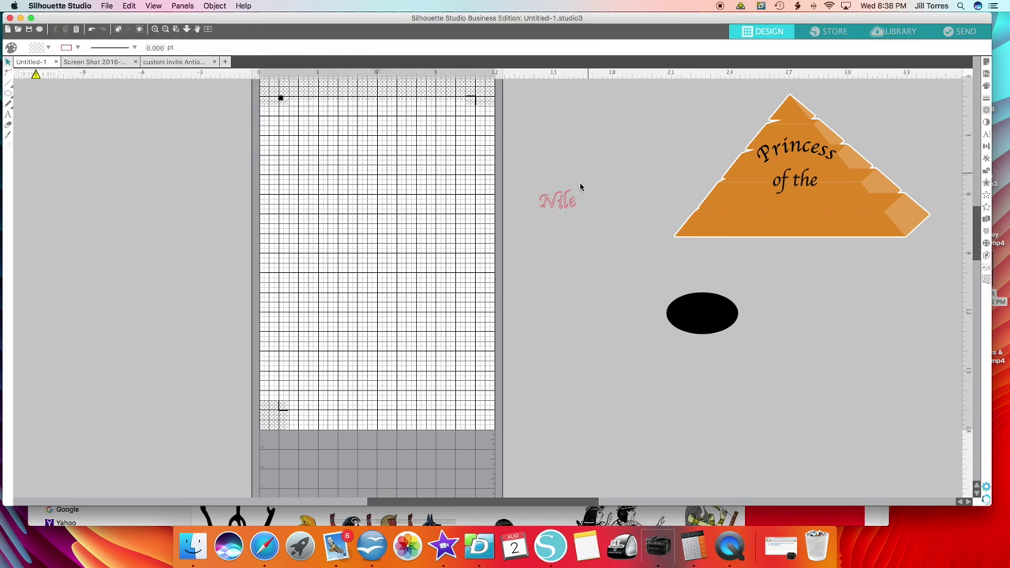
# Step: Try to move the "e" outline of "Nile" together with its inner outline, and undo the move
pyautogui.click(573, 205)
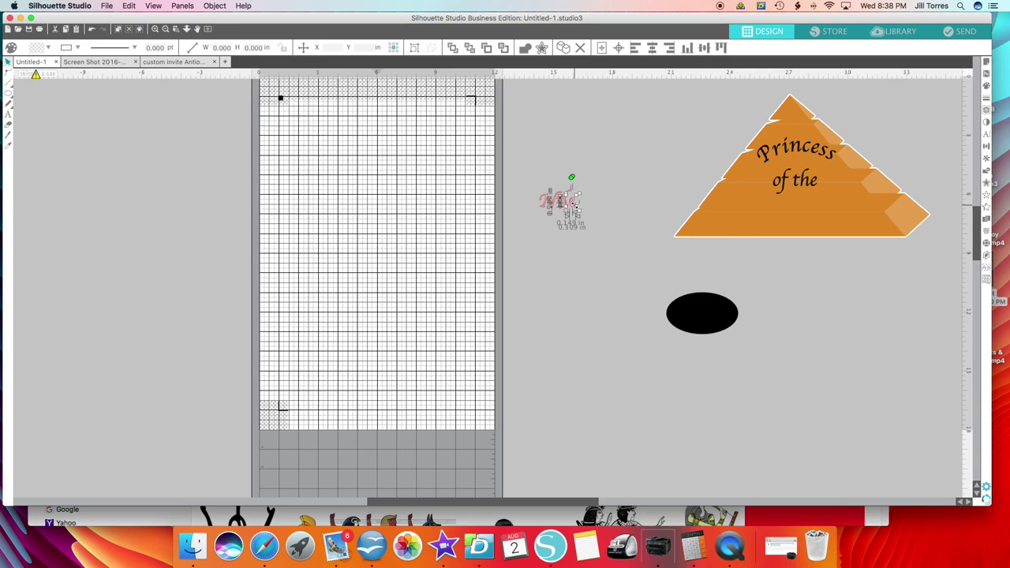
pyautogui.moveTo(573, 203); pyautogui.dragTo(578, 205)
pyautogui.press('super+z')
pyautogui.click(588, 227)
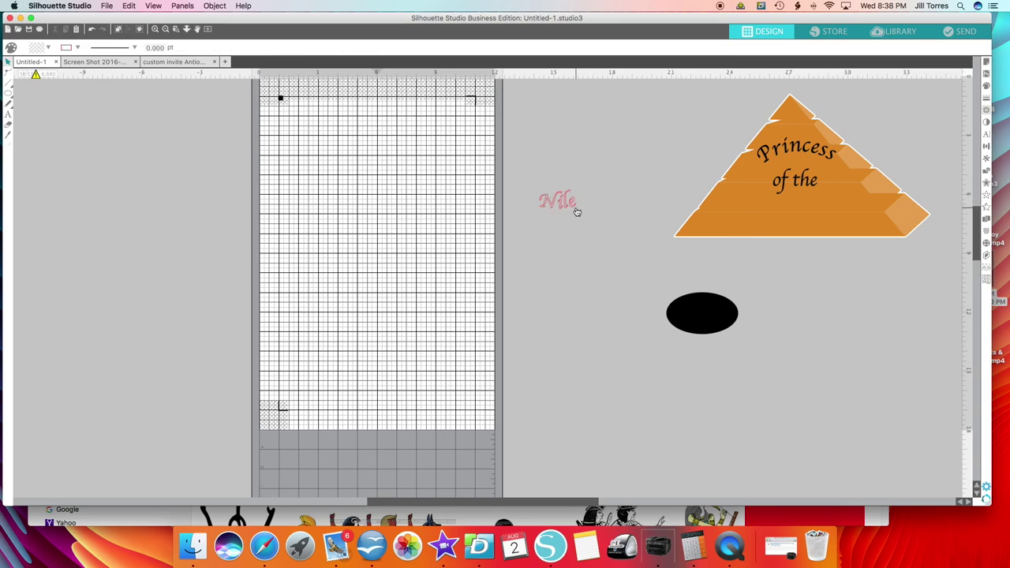
# Step: Delete the loose "Nile" letter outlines and add a new "Nile" text in the same area
pyautogui.moveTo(524, 190); pyautogui.dragTo(658, 260)
pyautogui.press('Delete')
pyautogui.click(517, 189)
pyautogui.click(8, 114)
pyautogui.click(542, 203)
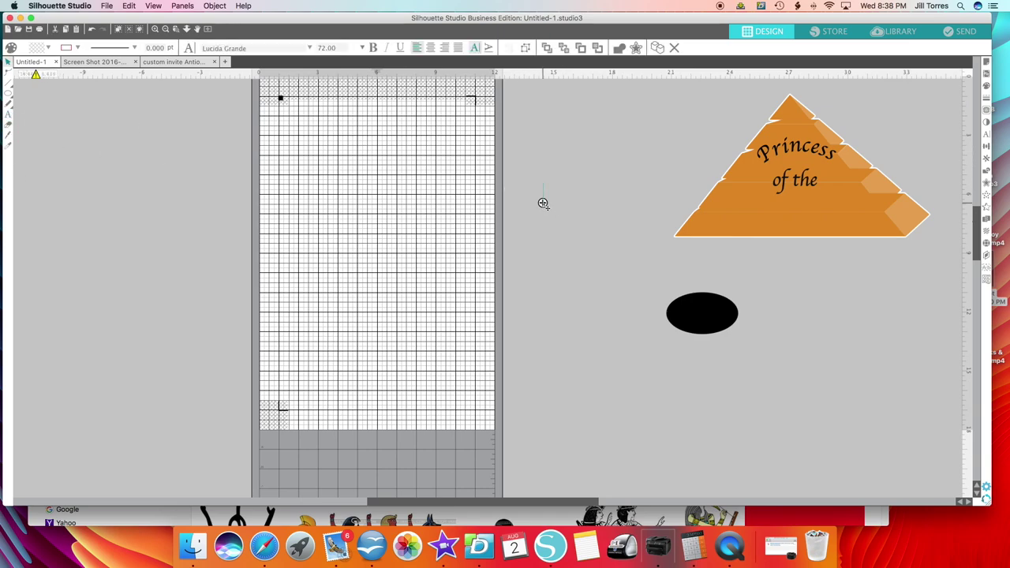
pyautogui.write('Nile')
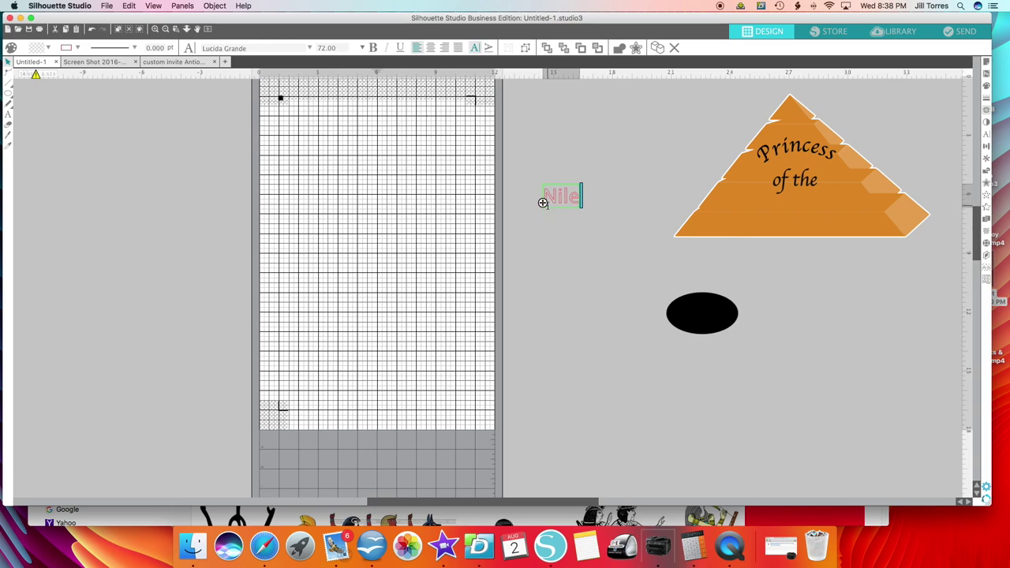
# Step: Change the font of the new "Nile" text to Apple Chancery
pyautogui.click(558, 198)
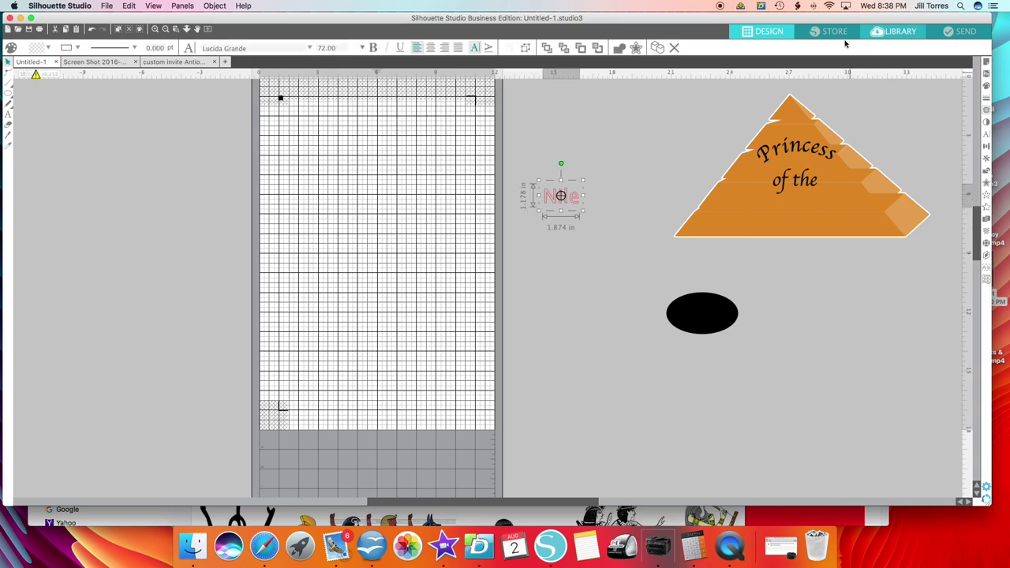
pyautogui.click(310, 47)
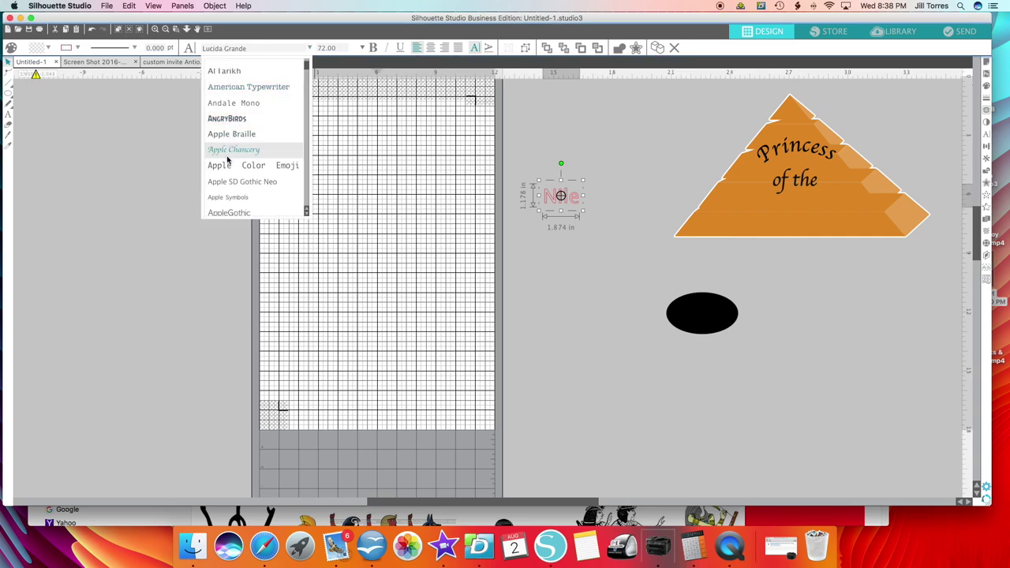
pyautogui.click(544, 206)
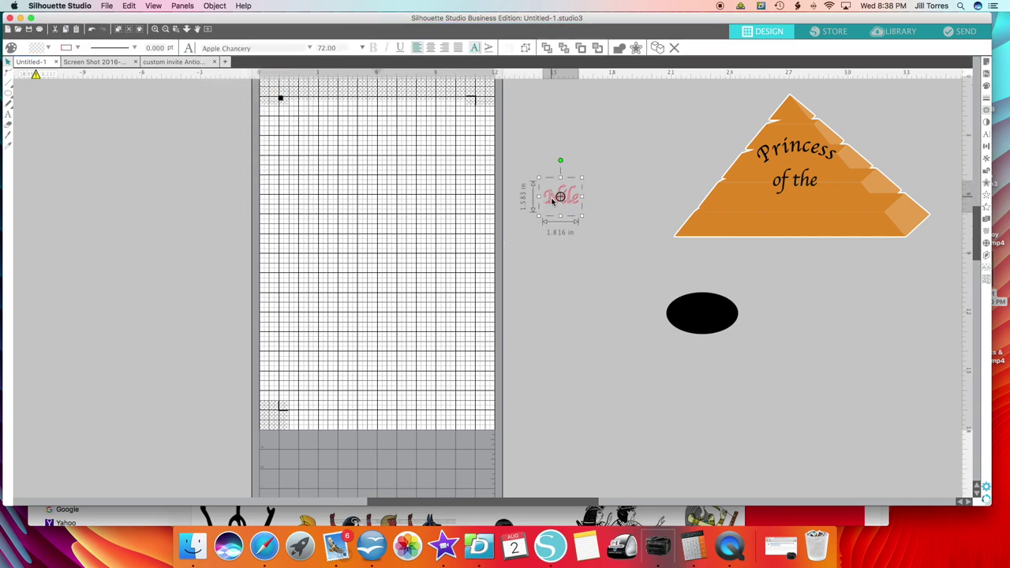
# Step: Fill the "Nile" text with black and set its line color to black
pyautogui.click(987, 89)
pyautogui.click(889, 135)
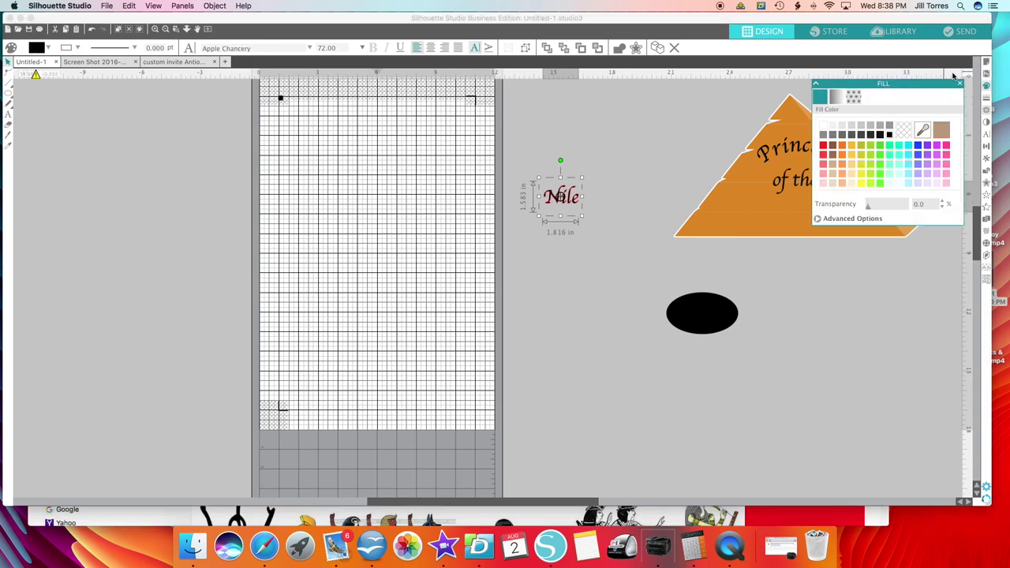
pyautogui.click(987, 98)
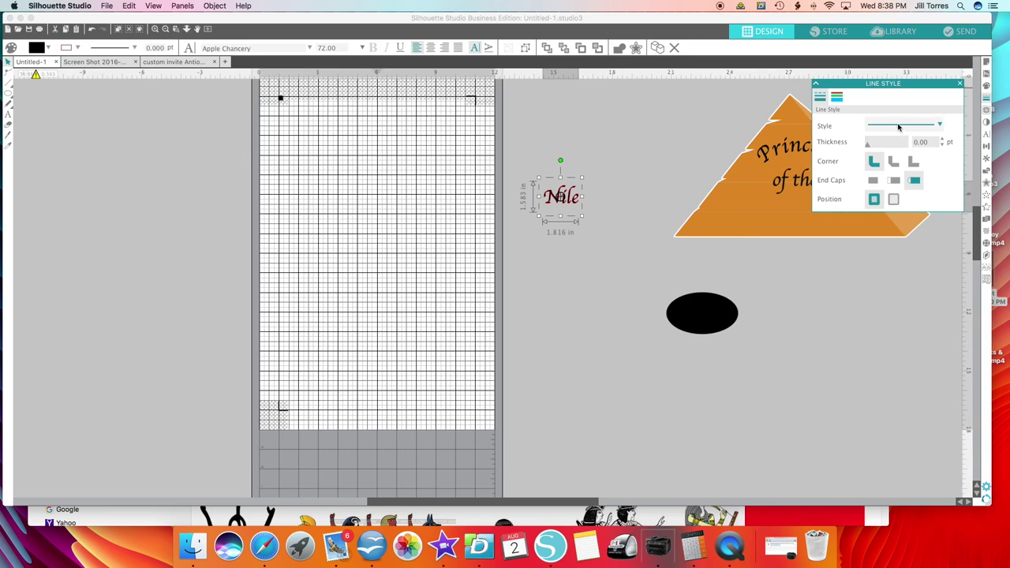
pyautogui.click(835, 99)
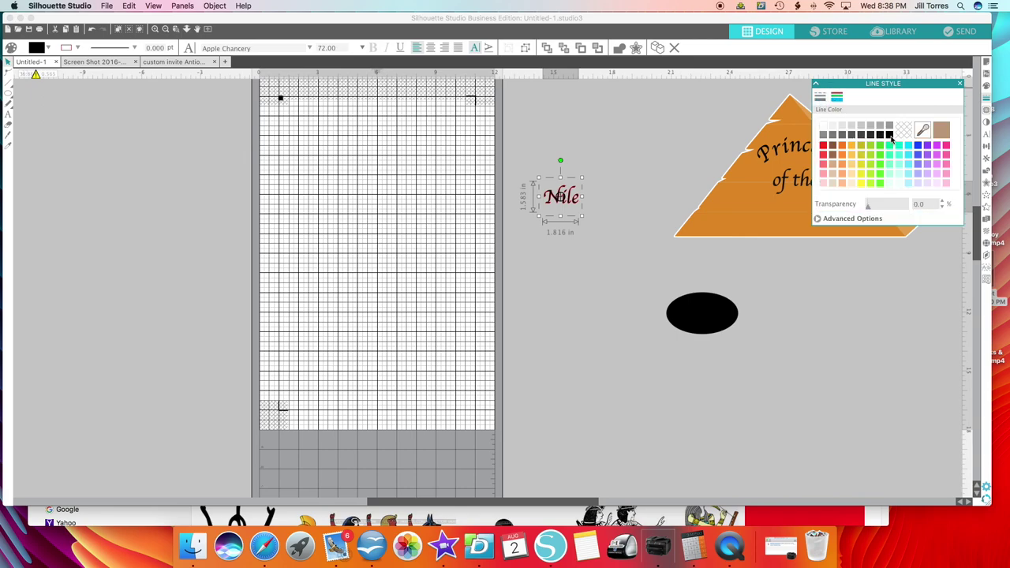
# Step: Remove the fill from the black ellipse below the pyramid and set its line color to black
pyautogui.click(717, 327)
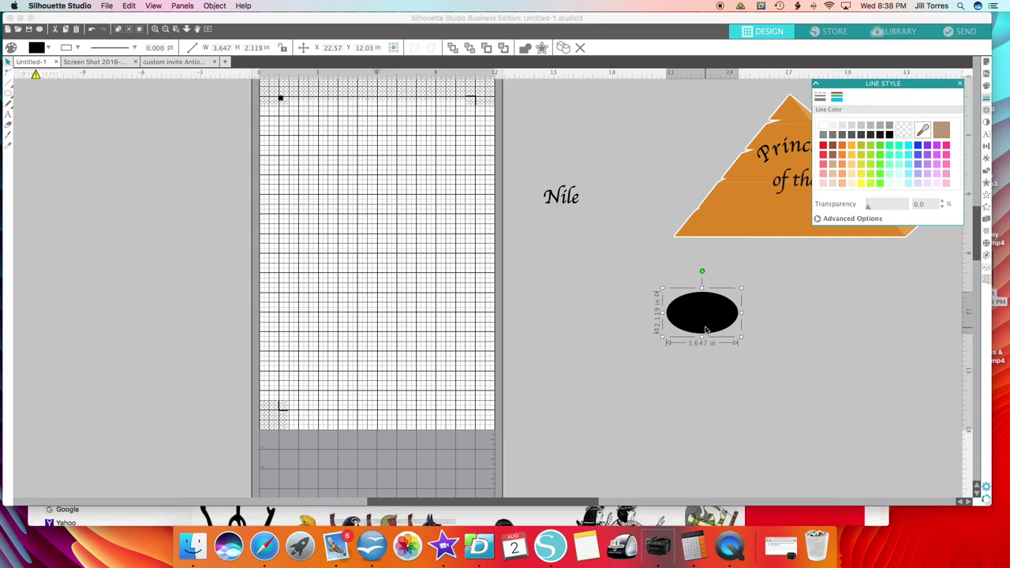
pyautogui.click(820, 97)
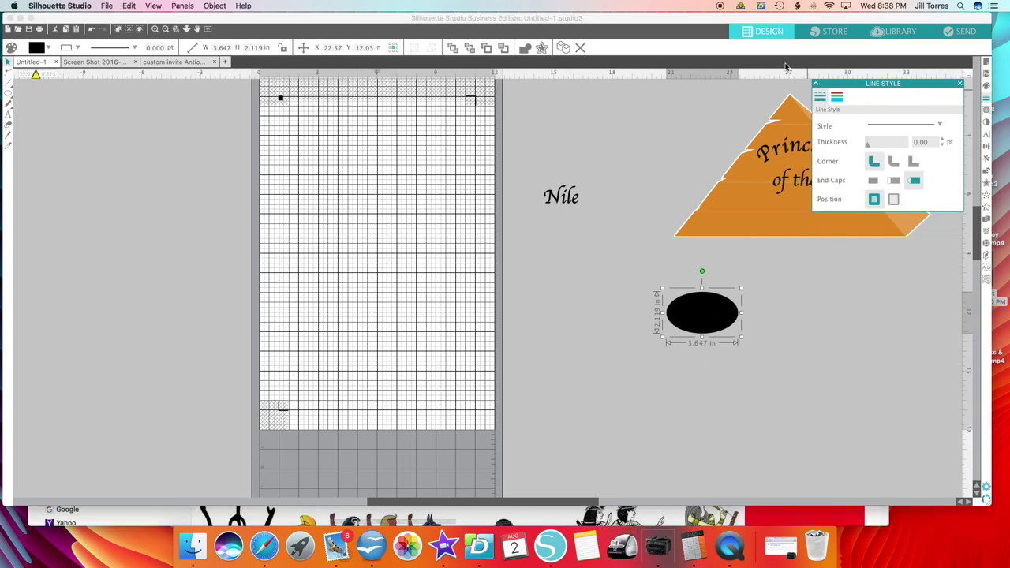
pyautogui.click(987, 87)
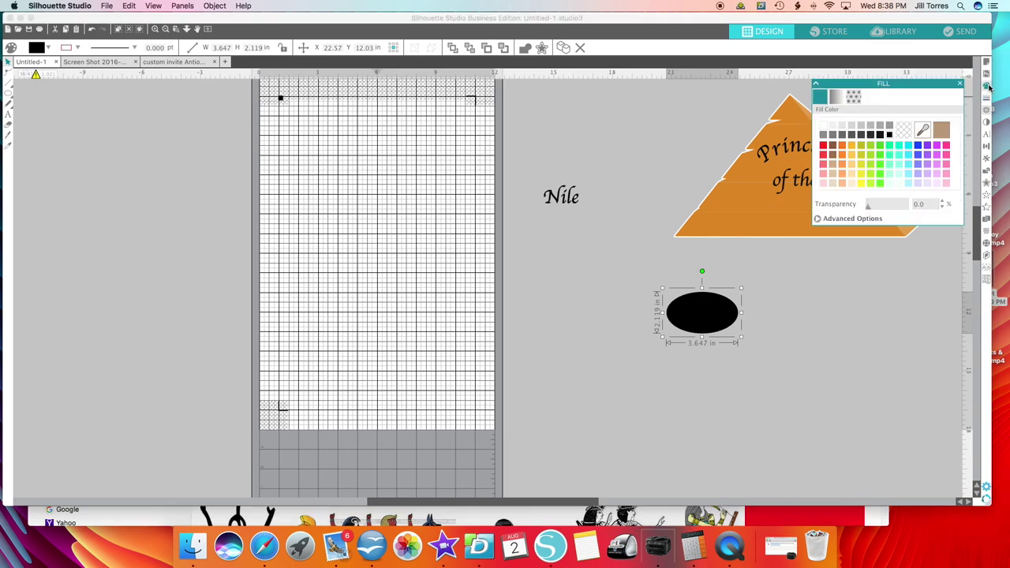
pyautogui.click(903, 131)
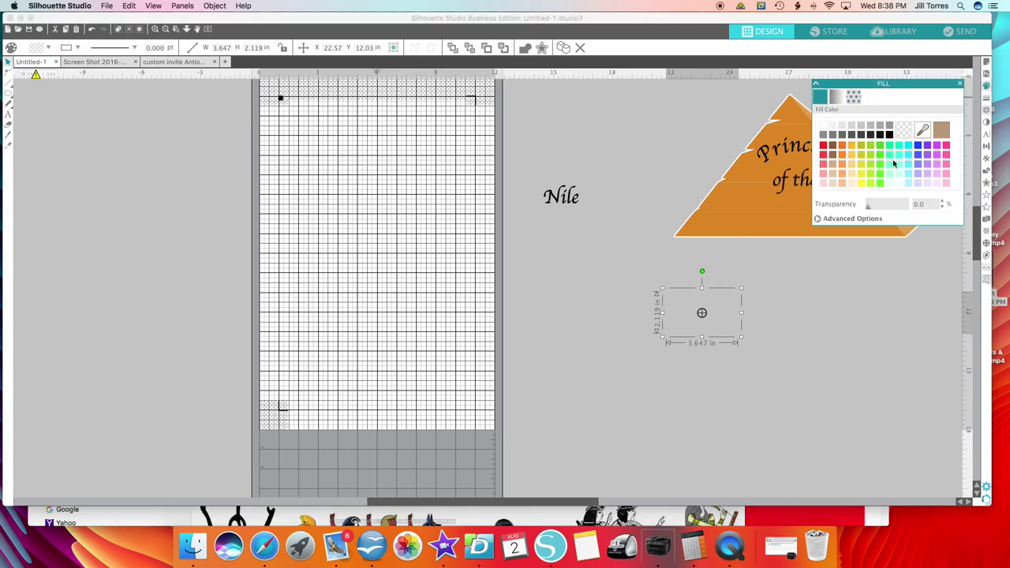
pyautogui.click(982, 108)
pyautogui.click(986, 97)
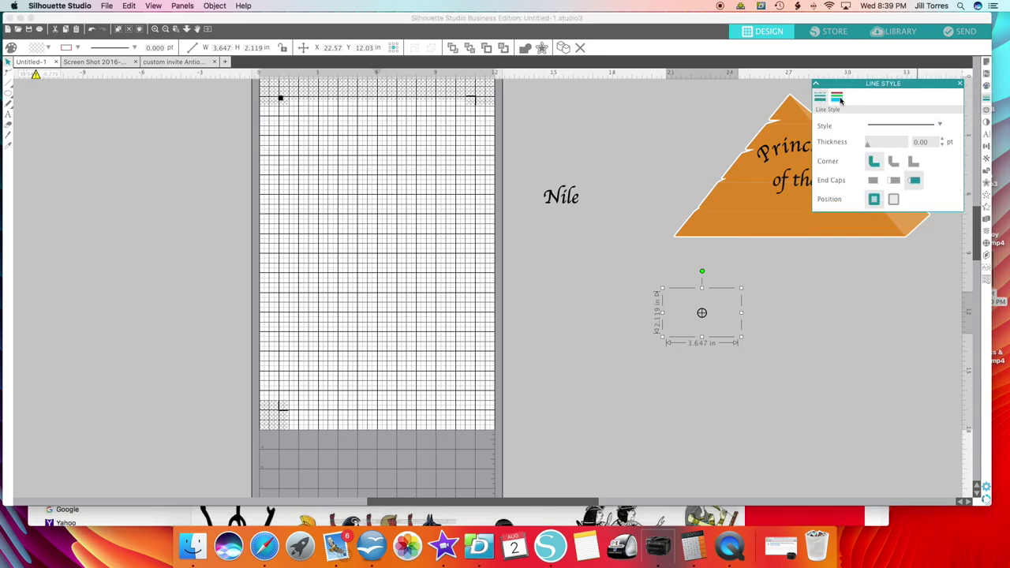
pyautogui.click(837, 98)
pyautogui.click(889, 134)
# Step: Move the unfilled ellipse to directly beneath the "Nile" text
pyautogui.click(700, 339)
pyautogui.click(702, 338)
pyautogui.moveTo(701, 337); pyautogui.dragTo(553, 257)
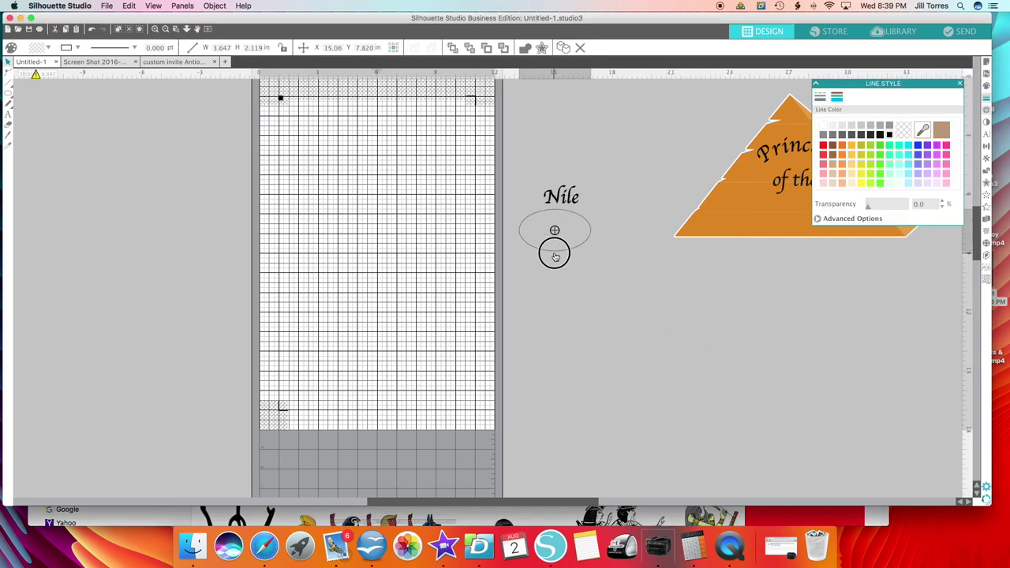
# Step: Attach the "Nile" text to the ellipse so it curves along the inside of the ellipse's lower edge
pyautogui.doubleClick(574, 202)
pyautogui.moveTo(542, 202); pyautogui.dragTo(539, 233)
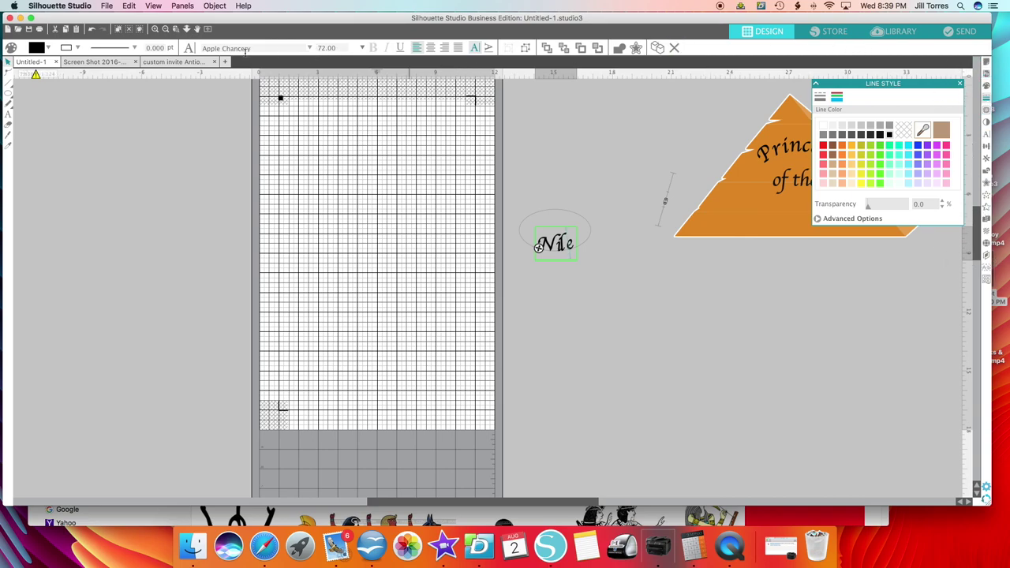
pyautogui.click(78, 49)
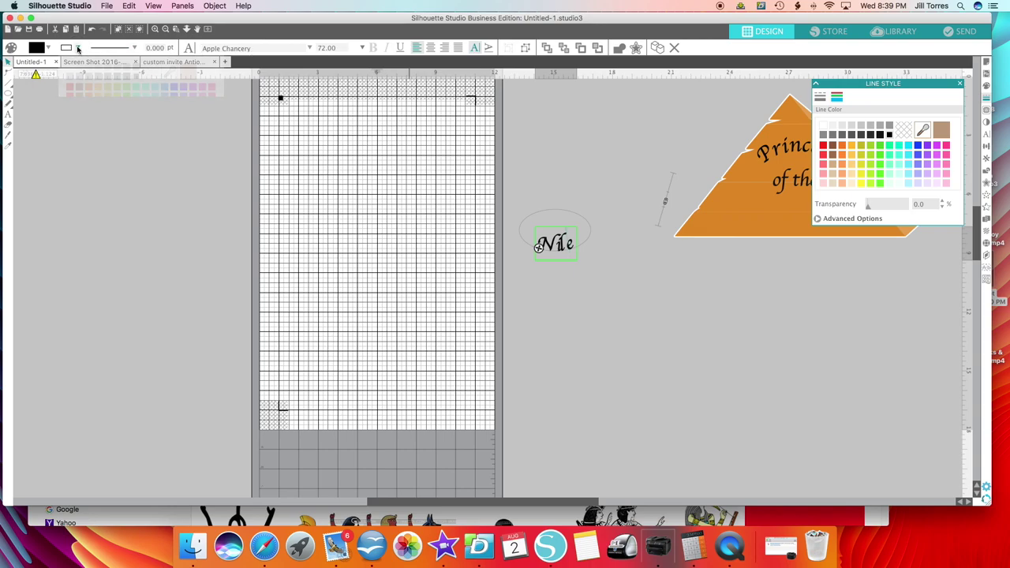
pyautogui.click(77, 49)
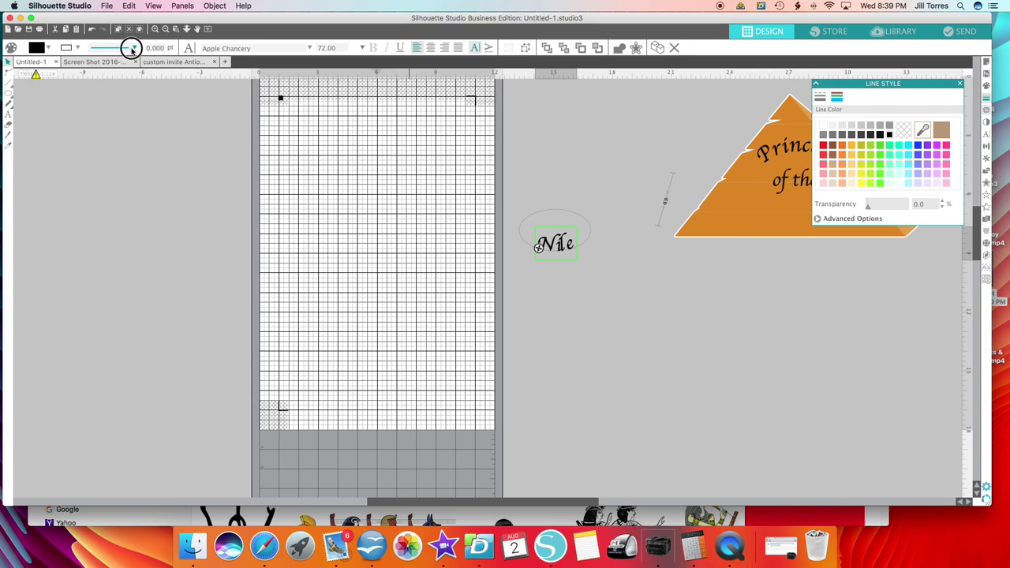
pyautogui.click(134, 49)
pyautogui.click(133, 49)
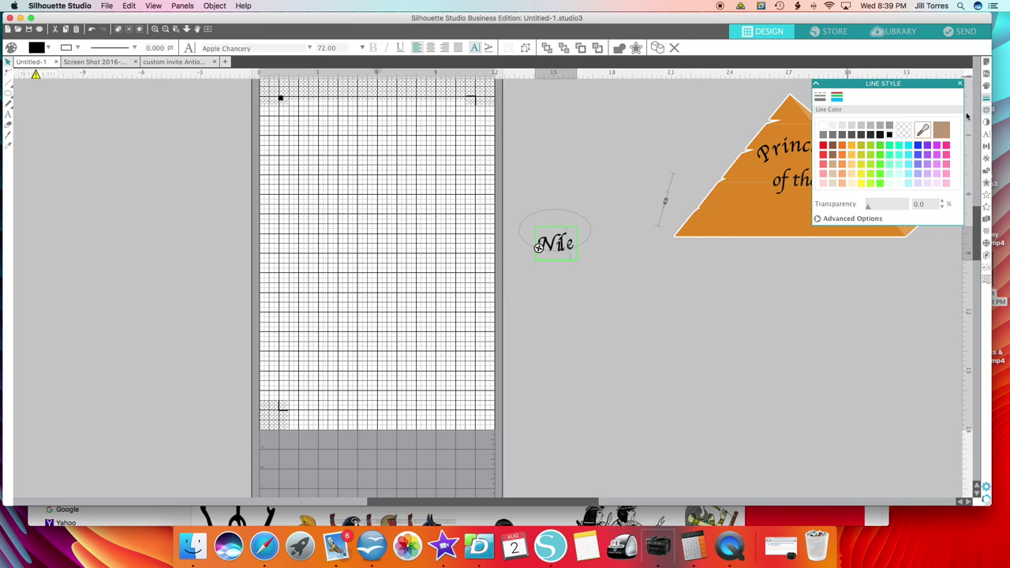
pyautogui.click(817, 218)
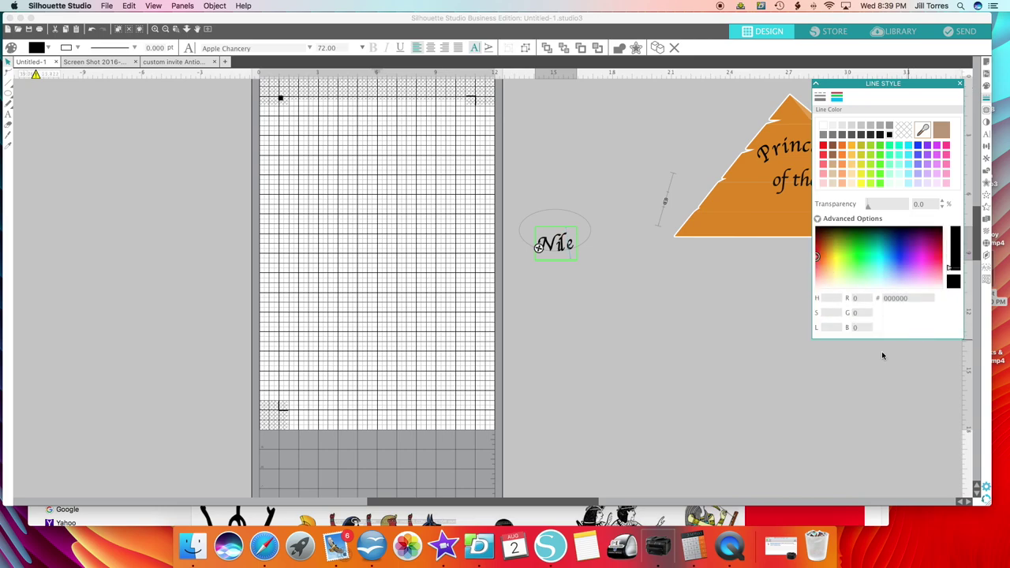
pyautogui.click(820, 97)
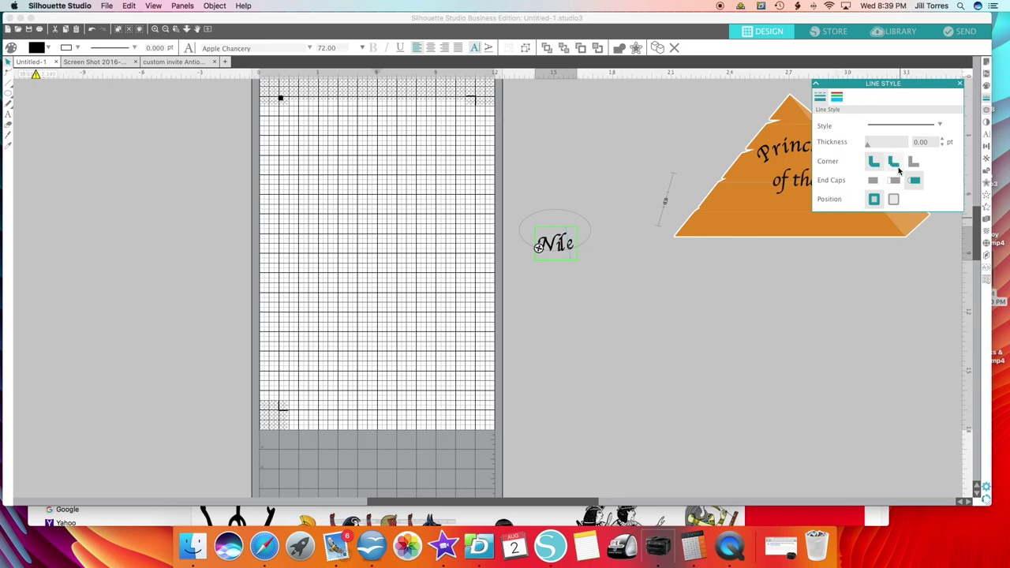
pyautogui.click(834, 97)
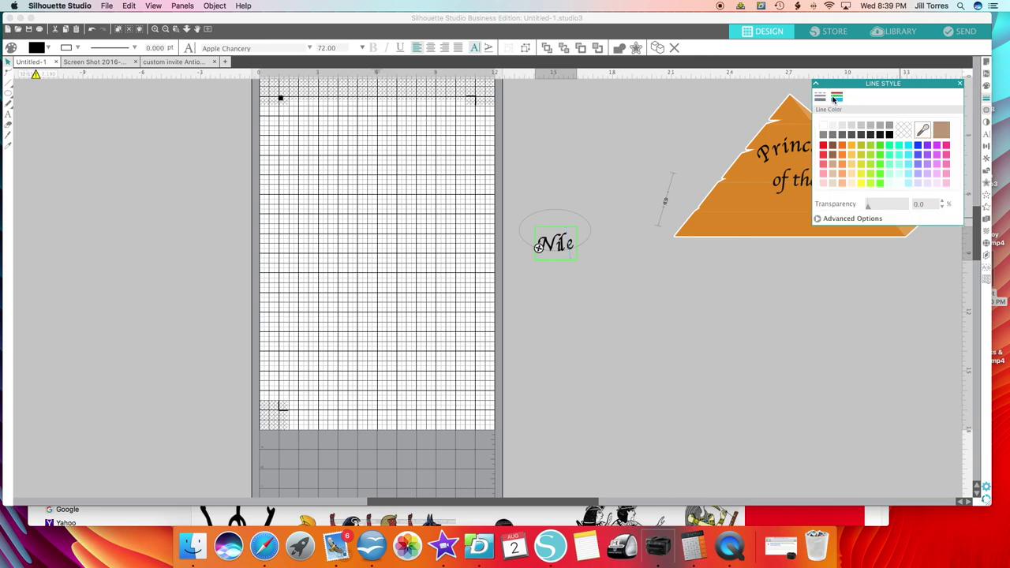
pyautogui.click(817, 219)
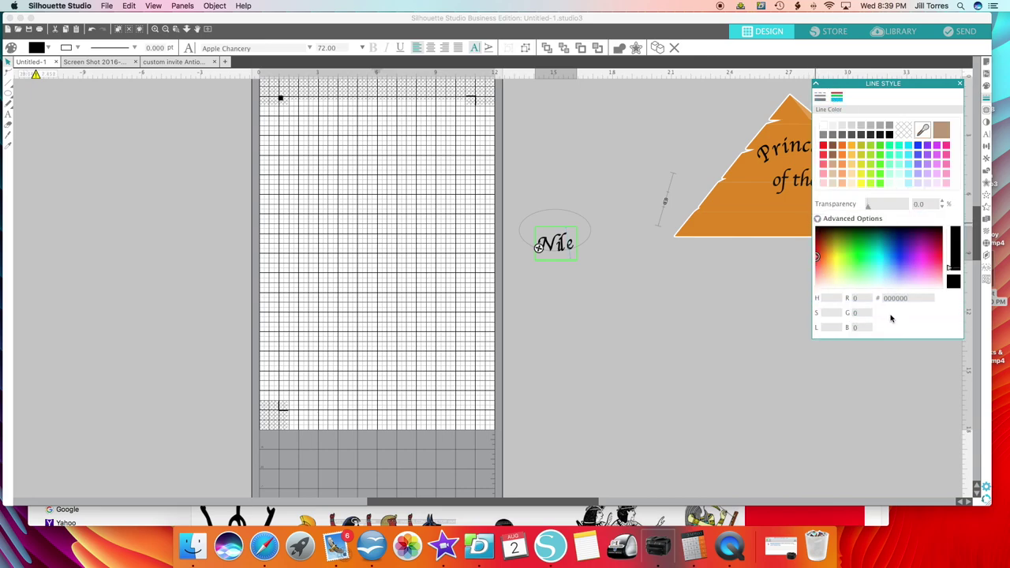
pyautogui.click(959, 83)
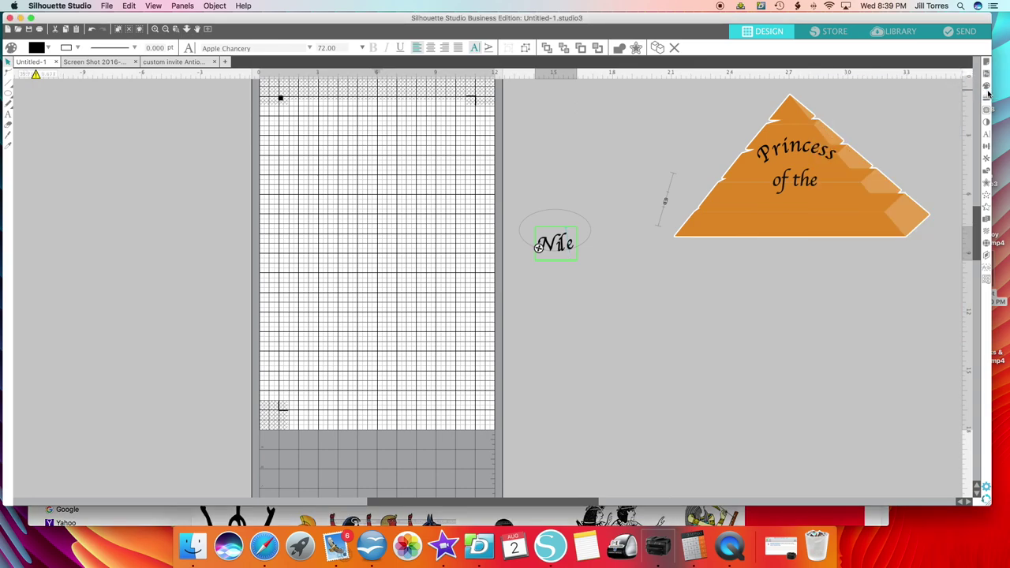
# Step: Set the "Nile" text's line spacing to 135% and character spacing to 150%, and recenter it along the ellipse
pyautogui.click(985, 136)
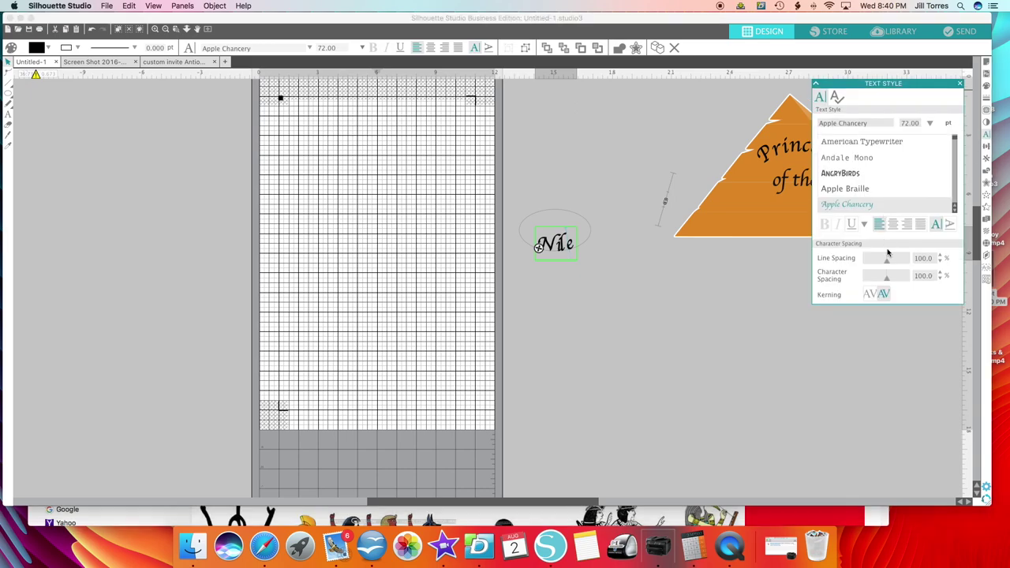
pyautogui.moveTo(887, 265)
pyautogui.mouseDown()
pyautogui.moveTo(899, 265)
pyautogui.moveTo(893, 280)
pyautogui.mouseUp()
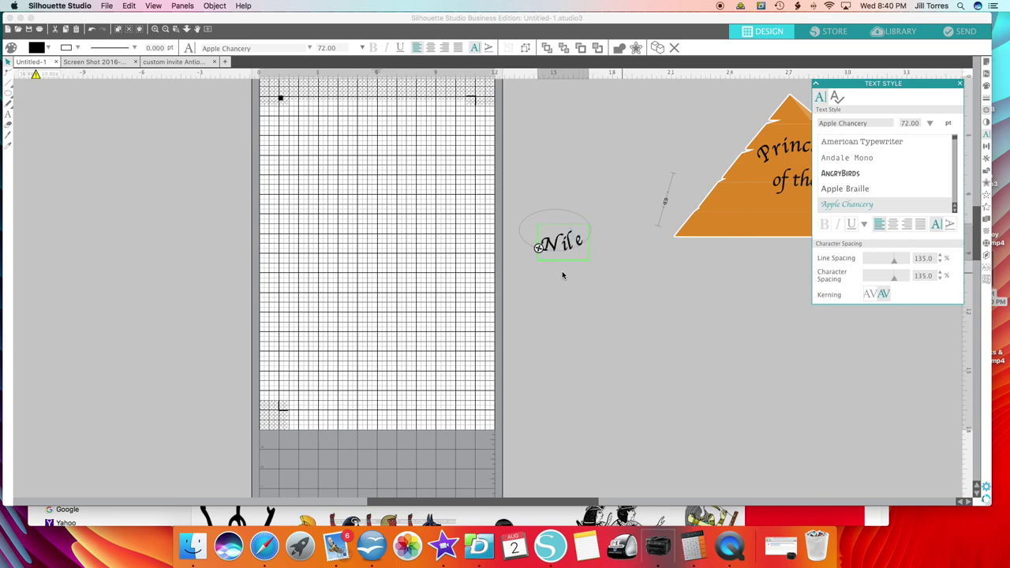
pyautogui.moveTo(538, 247); pyautogui.dragTo(530, 245)
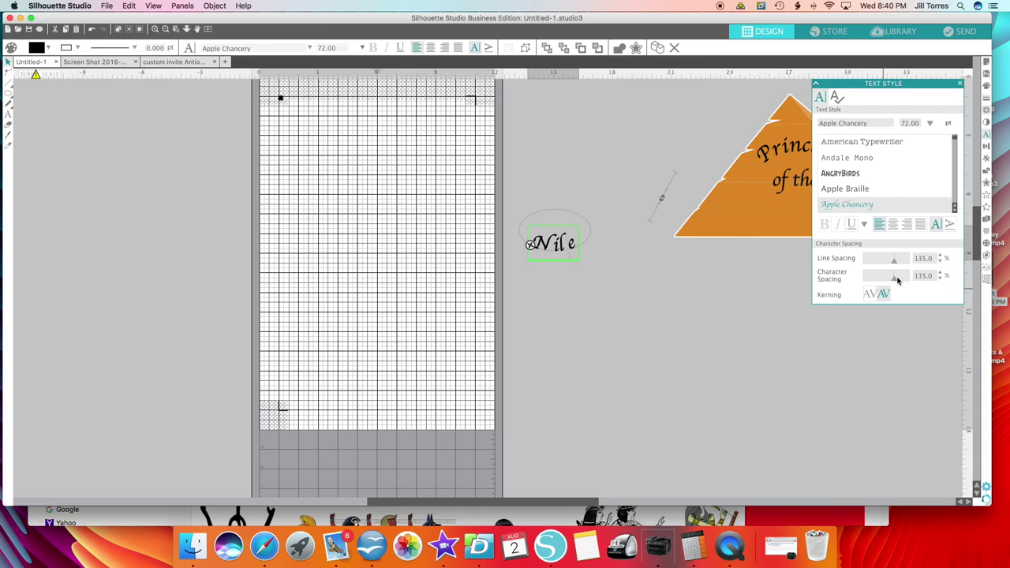
pyautogui.click(897, 283)
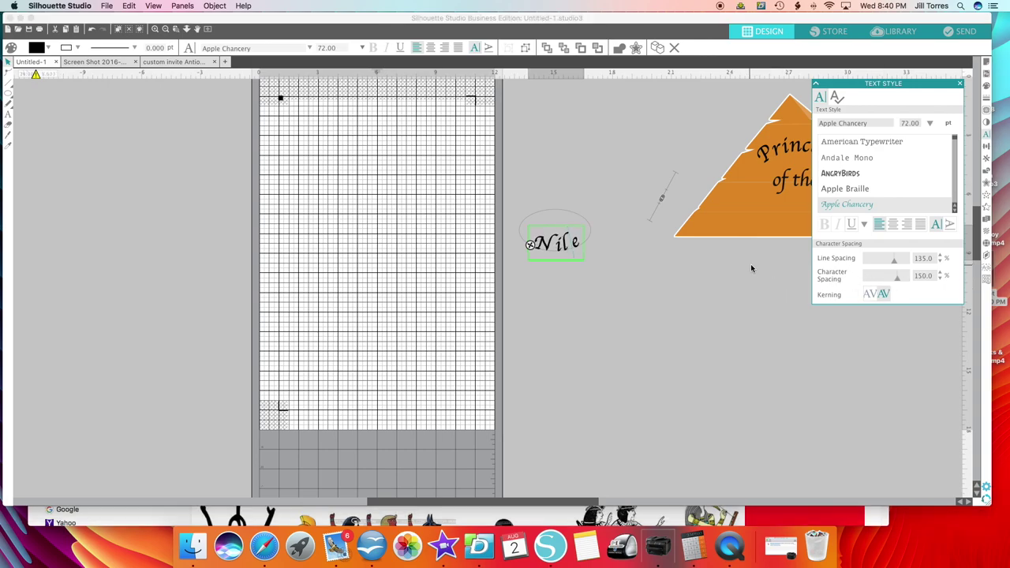
# Step: Make a compound path from the "Nile" text and its ellipse, and release it into separate shapes
pyautogui.click(522, 167)
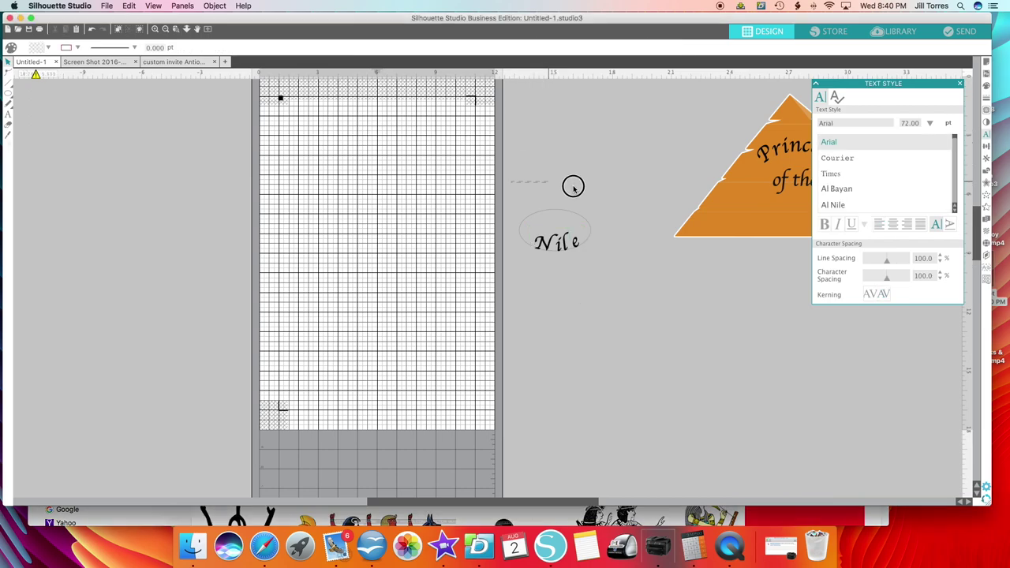
pyautogui.click(215, 6)
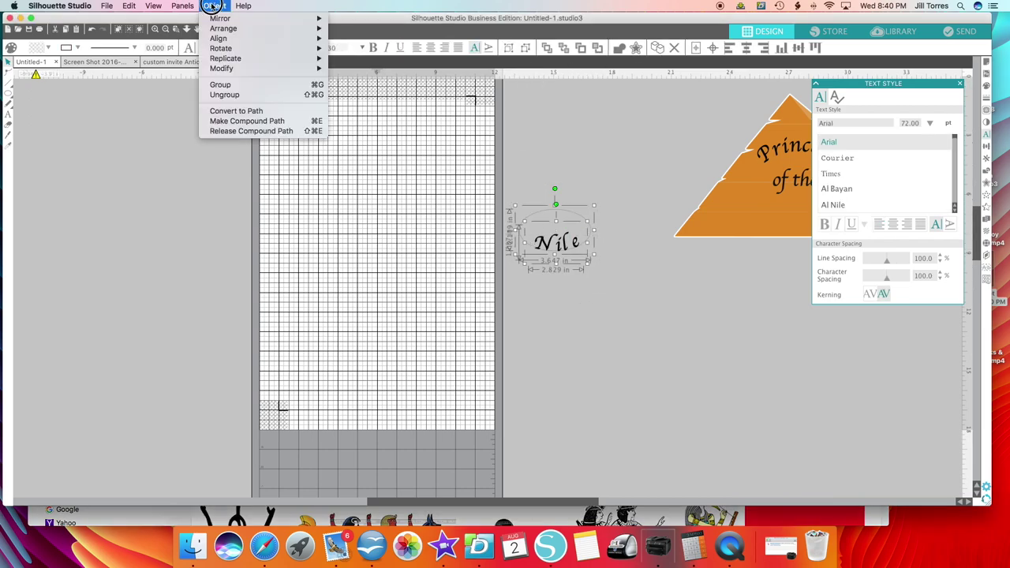
pyautogui.click(224, 121)
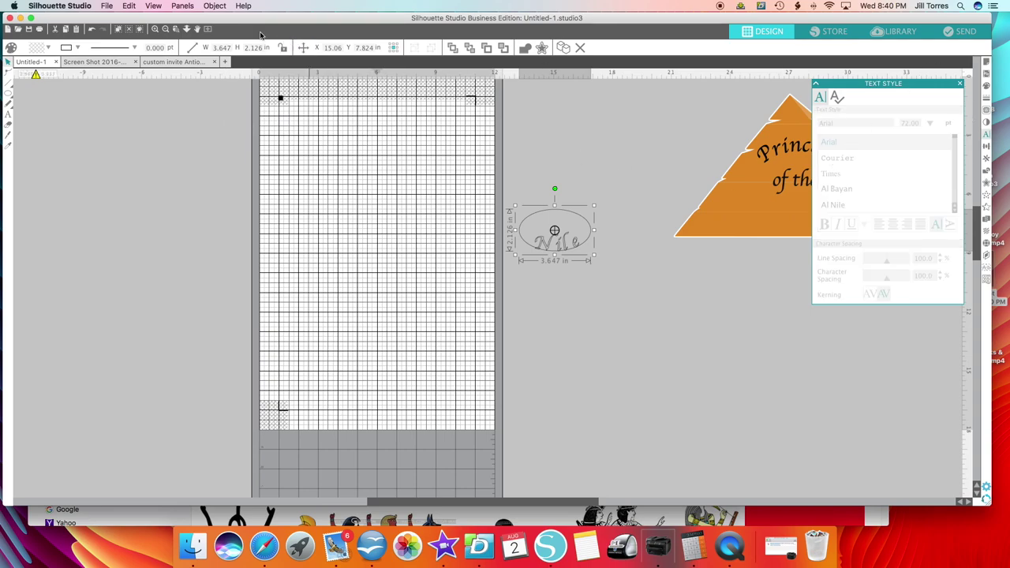
pyautogui.click(221, 6)
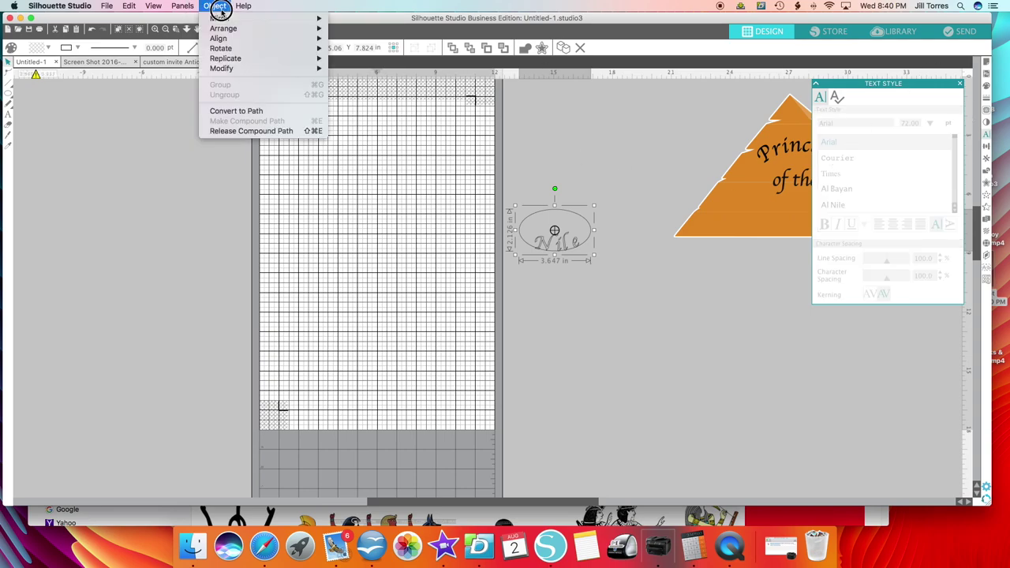
pyautogui.click(243, 131)
# Step: Move the separated ellipse away onto the page and group the "Nile" letter shapes
pyautogui.click(647, 335)
pyautogui.moveTo(565, 211); pyautogui.dragTo(353, 154)
pyautogui.moveTo(590, 198); pyautogui.dragTo(597, 250)
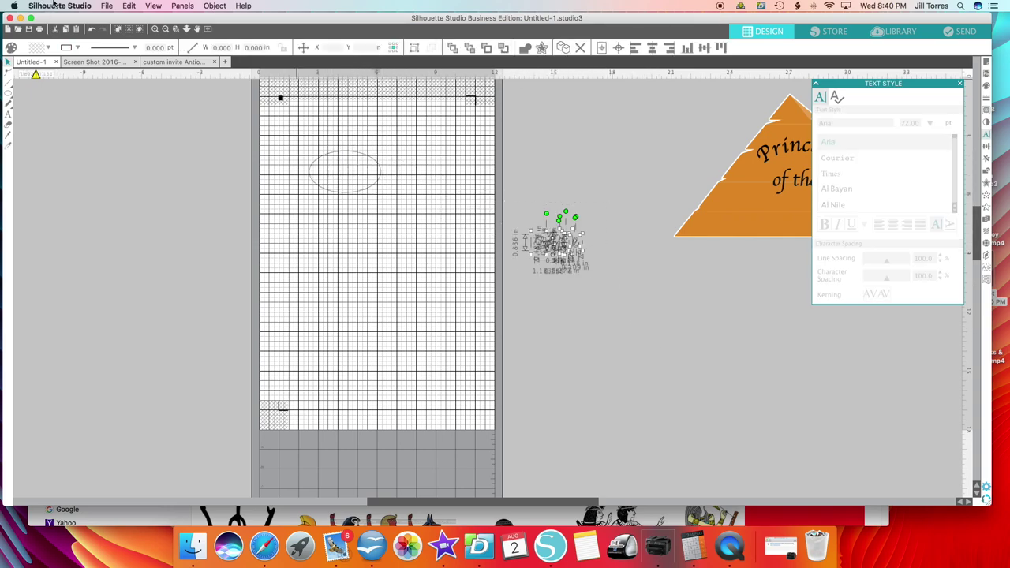
pyautogui.click(414, 48)
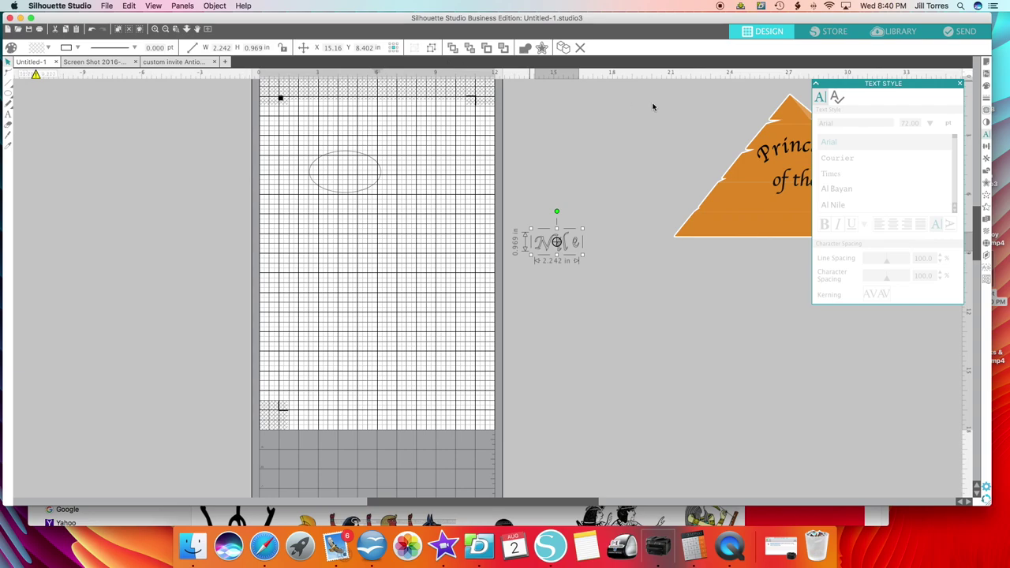
# Step: Fill the grouped "Nile" letters with black
pyautogui.click(985, 84)
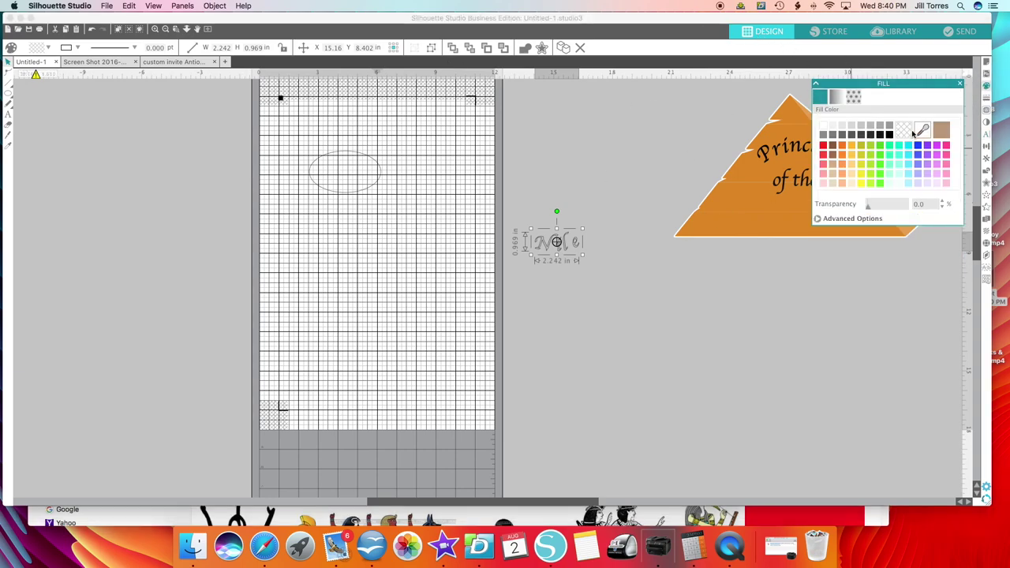
pyautogui.click(886, 135)
pyautogui.click(622, 273)
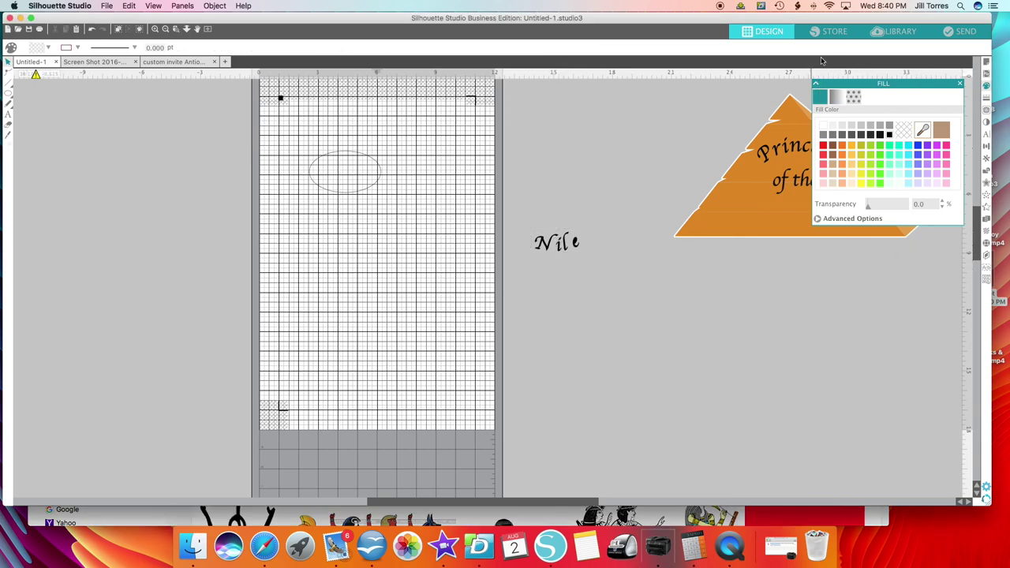
pyautogui.click(959, 83)
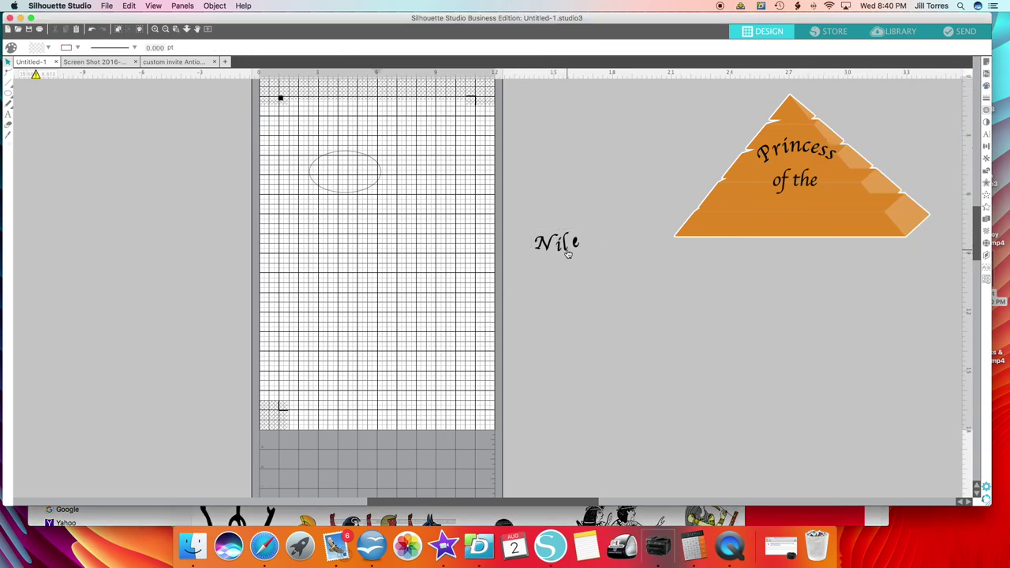
# Step: Make the "Nile" letters a compound path and set their line color to black
pyautogui.moveTo(502, 194); pyautogui.dragTo(599, 288)
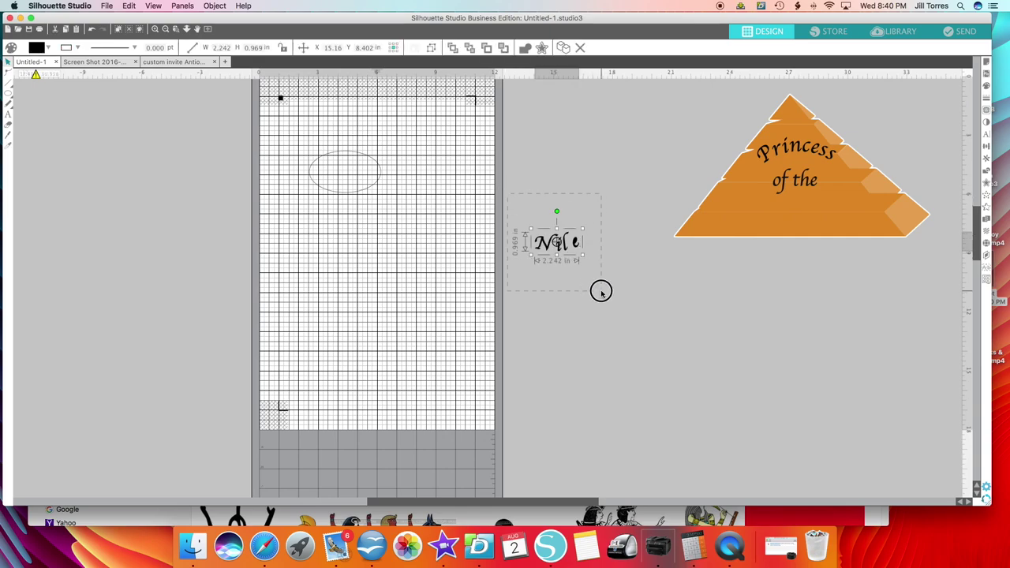
pyautogui.click(211, 5)
pyautogui.click(227, 120)
pyautogui.click(985, 96)
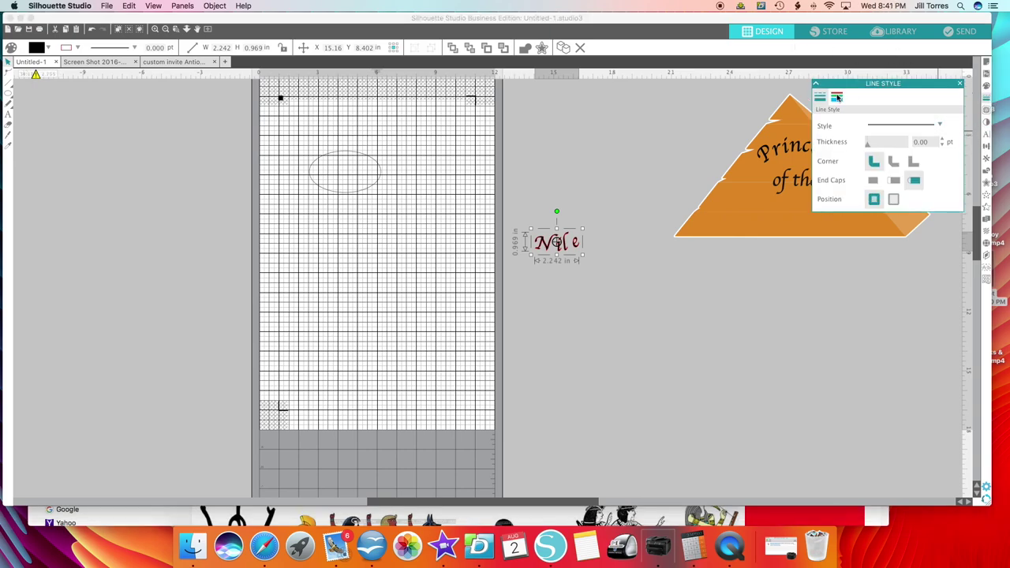
pyautogui.click(837, 97)
pyautogui.click(890, 135)
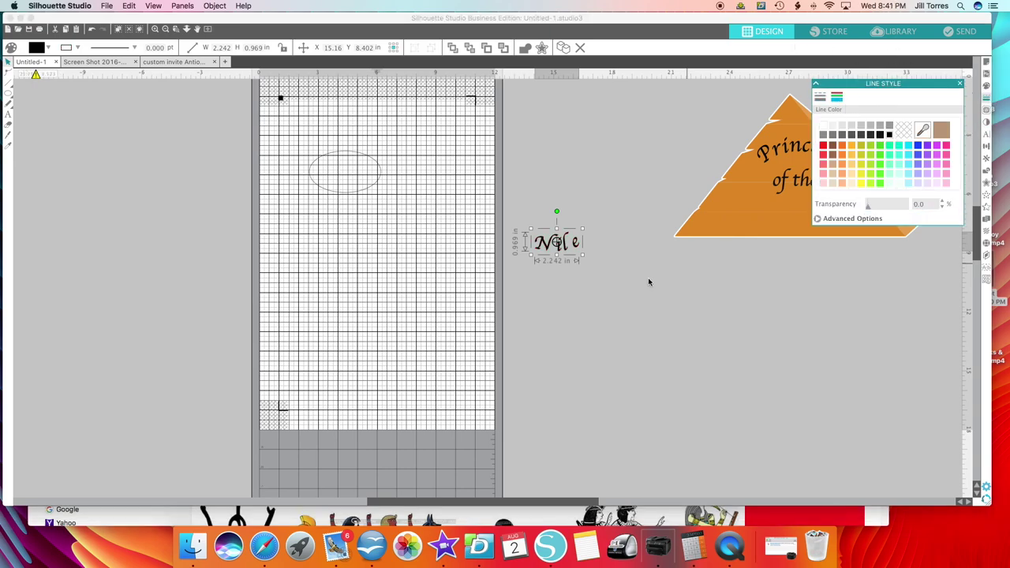
pyautogui.click(602, 275)
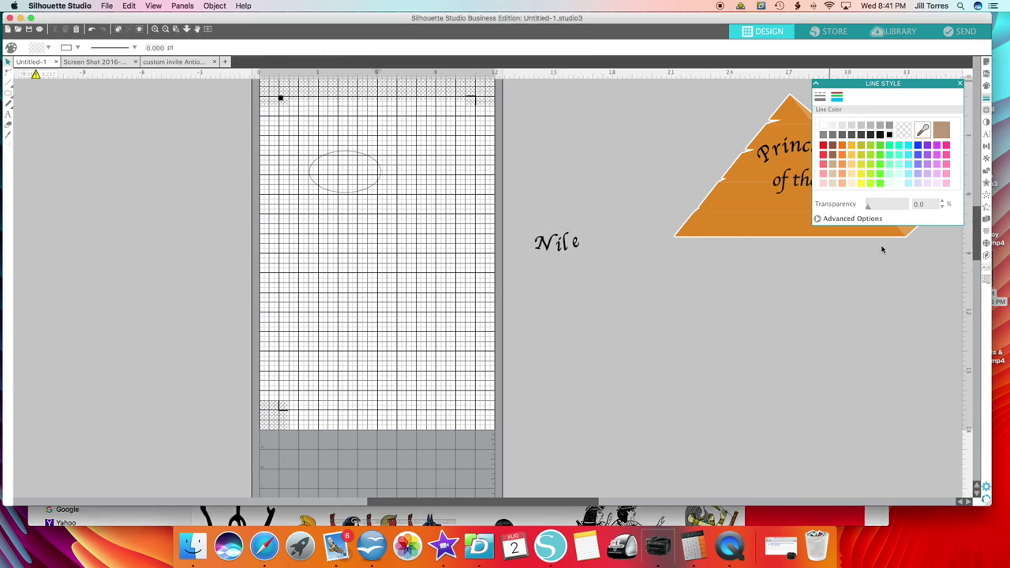
pyautogui.click(959, 83)
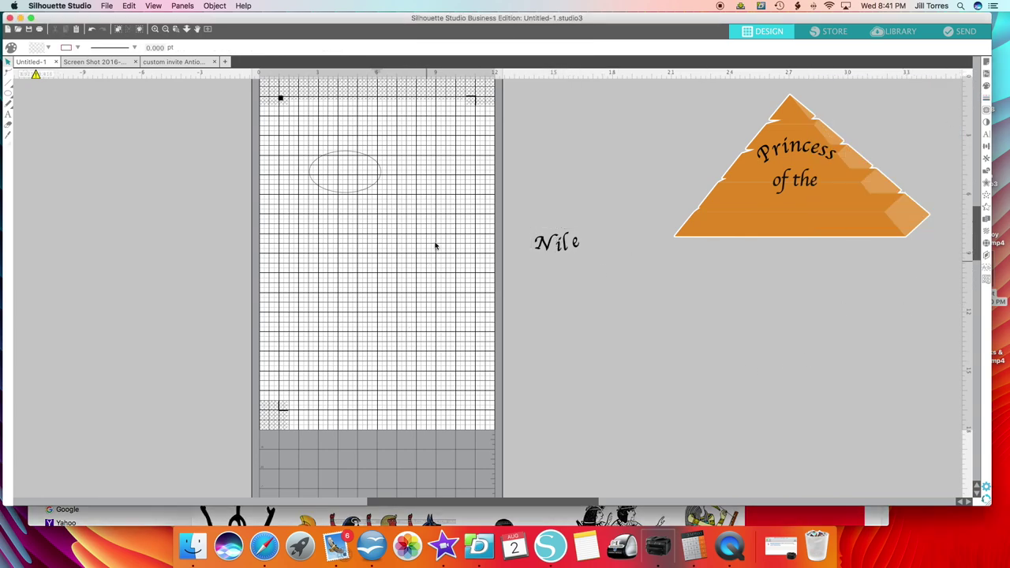
# Step: Place the "Nile" lettering on the pyramid centered beneath "of the", and select the pyramid with all its text
pyautogui.moveTo(565, 250); pyautogui.dragTo(806, 224)
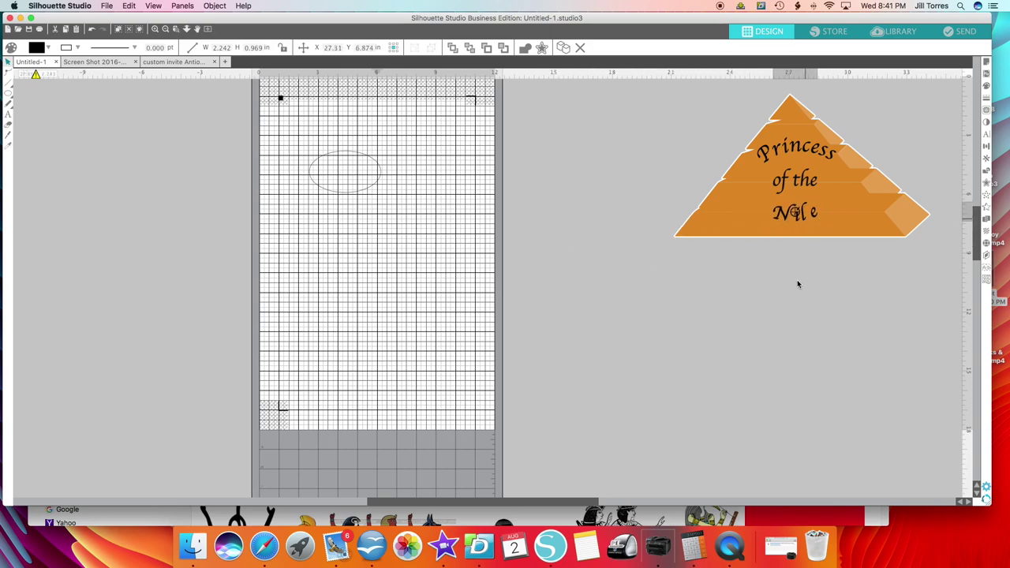
pyautogui.click(796, 280)
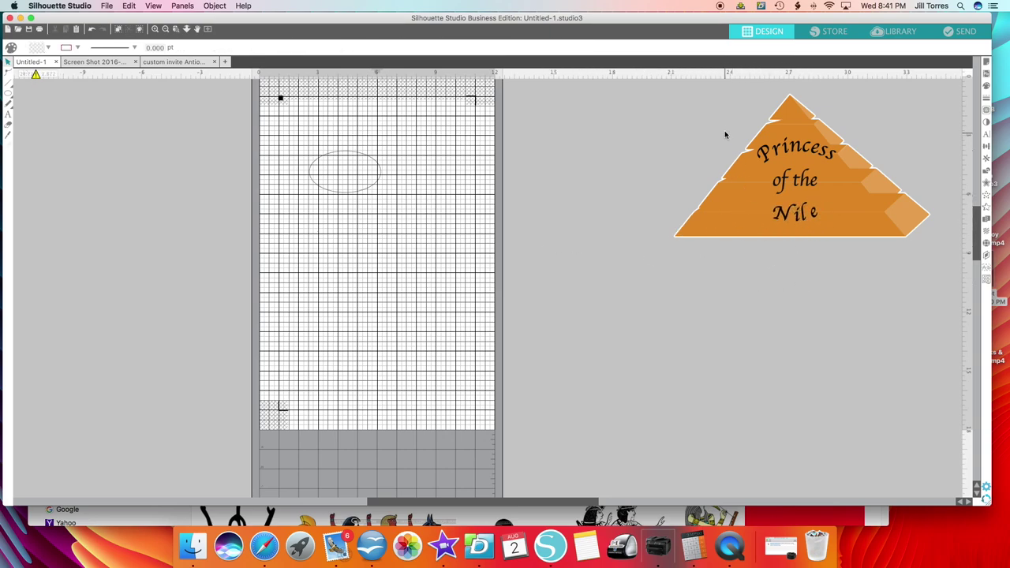
pyautogui.moveTo(670, 90); pyautogui.dragTo(903, 317)
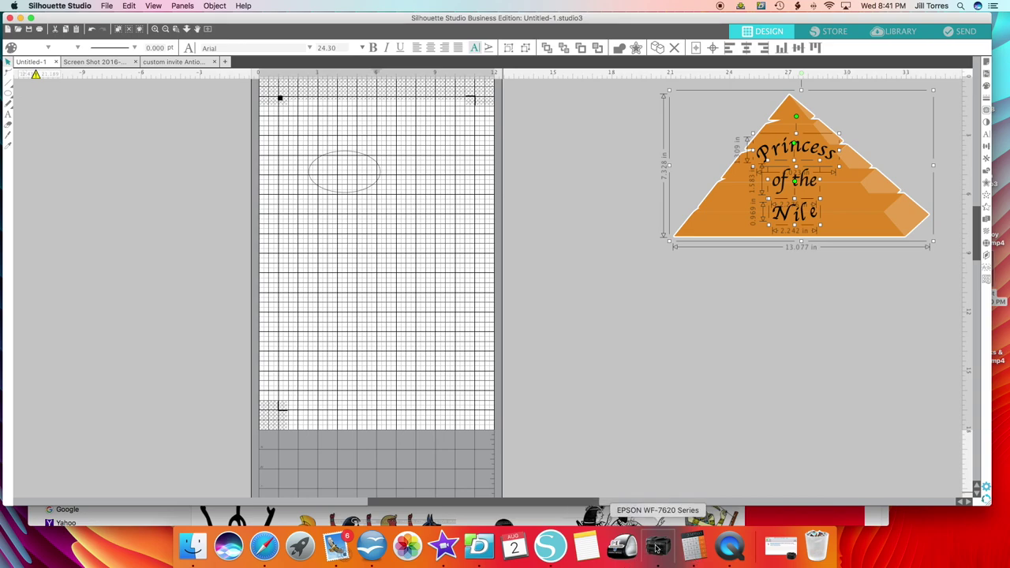
pyautogui.rightClick(727, 547)
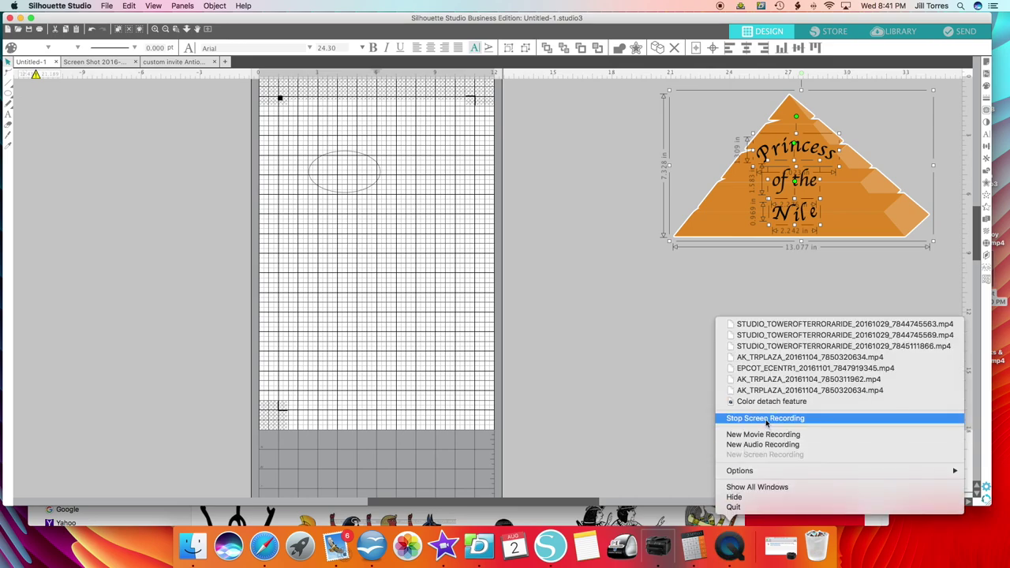